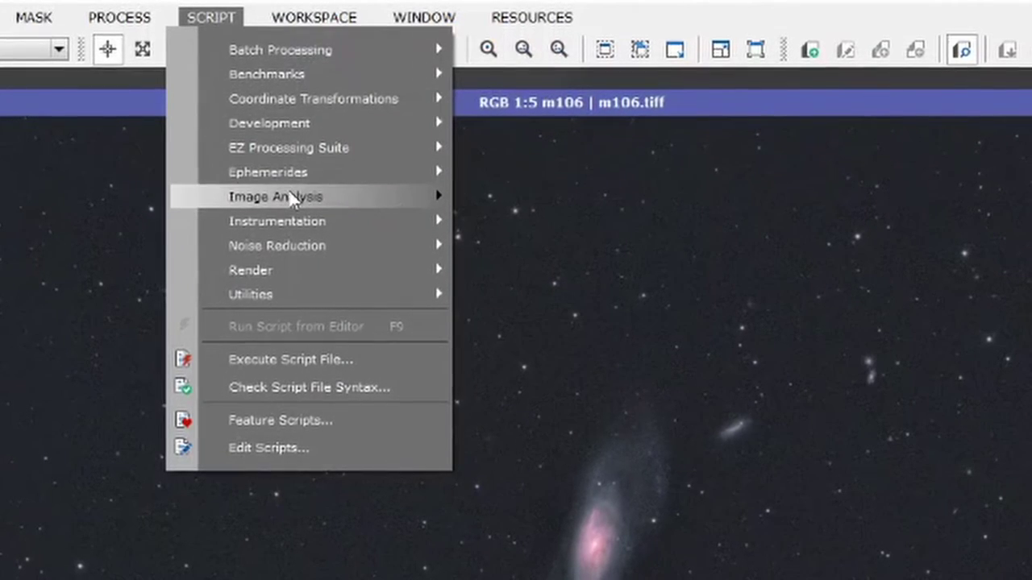
Launch the ImageSolver script from Script > Image Analysis on m106.tiff
mouse_move(292, 199)
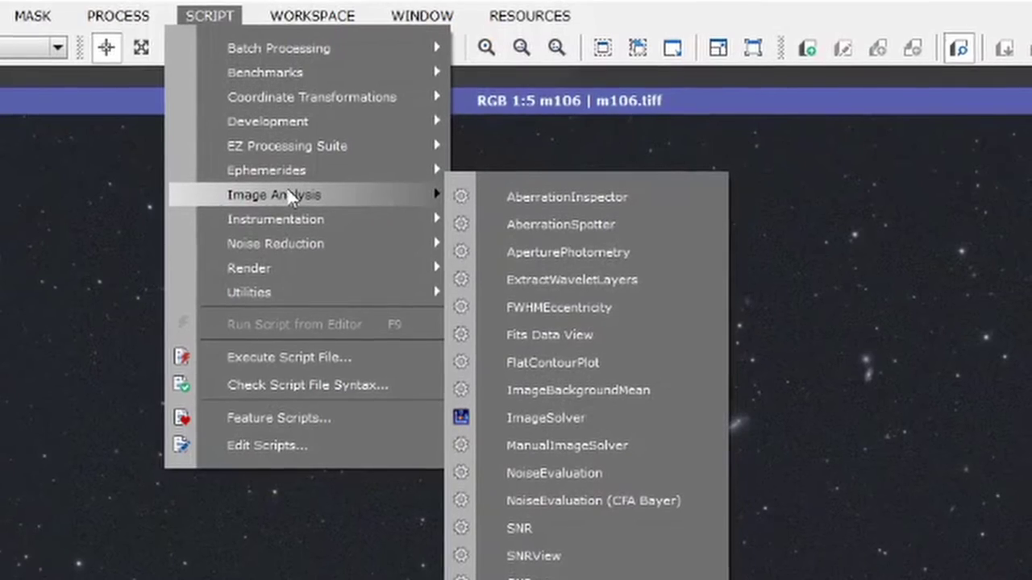
click(562, 413)
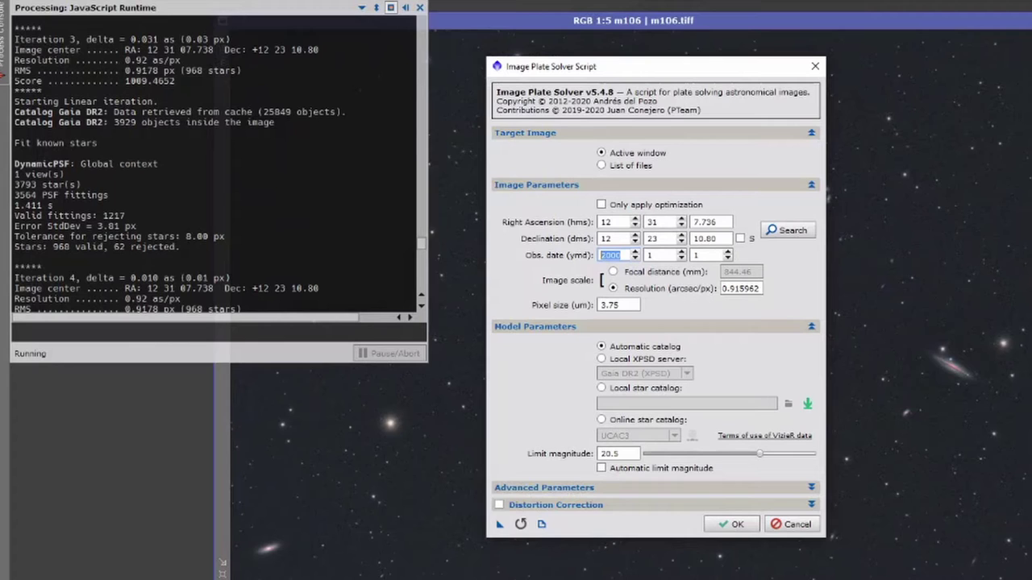
Enter the observation date 2021-2-25 in the plate solver's year, month and day fields
text(21)
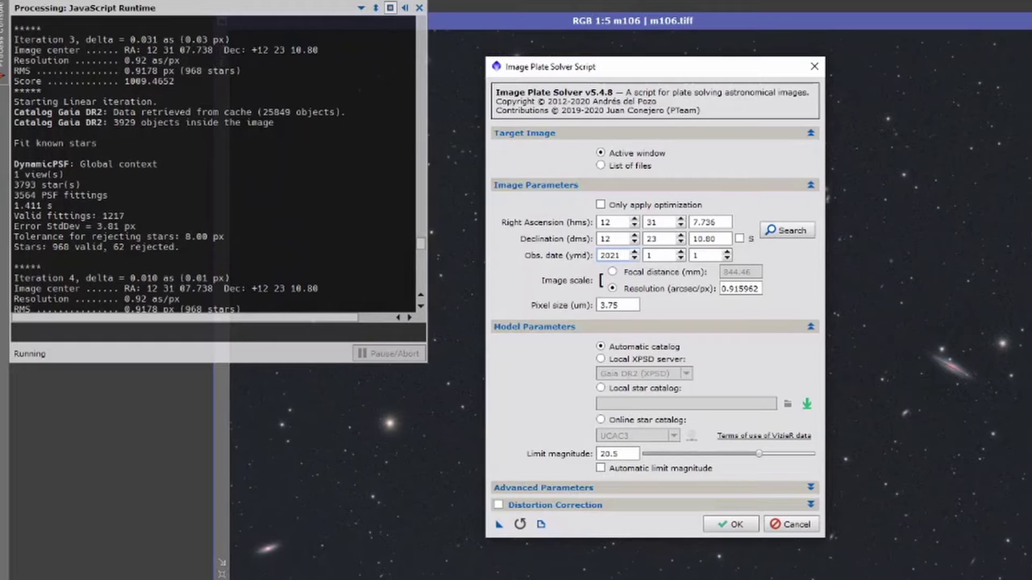
double_click(655, 255)
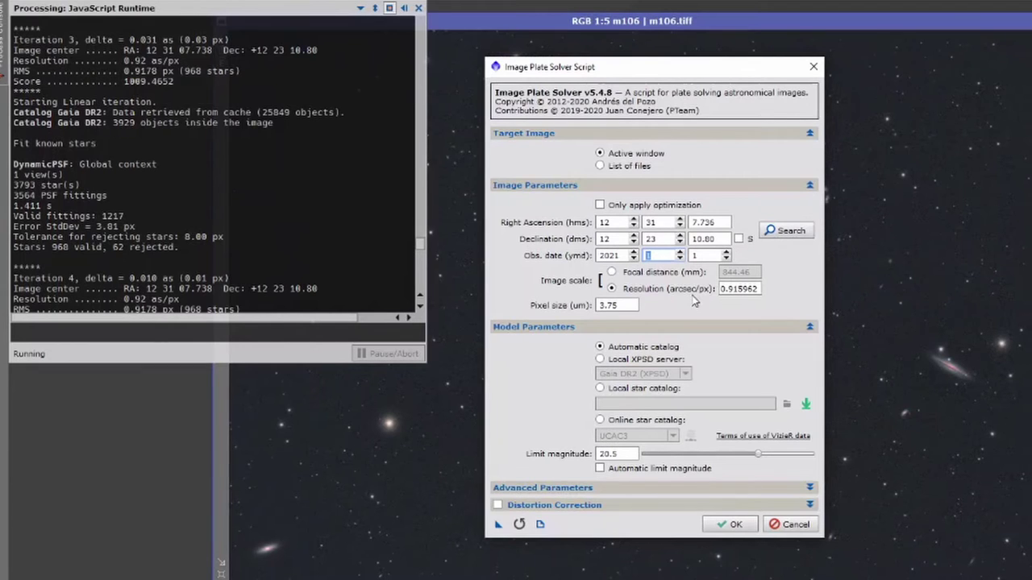
text(2)
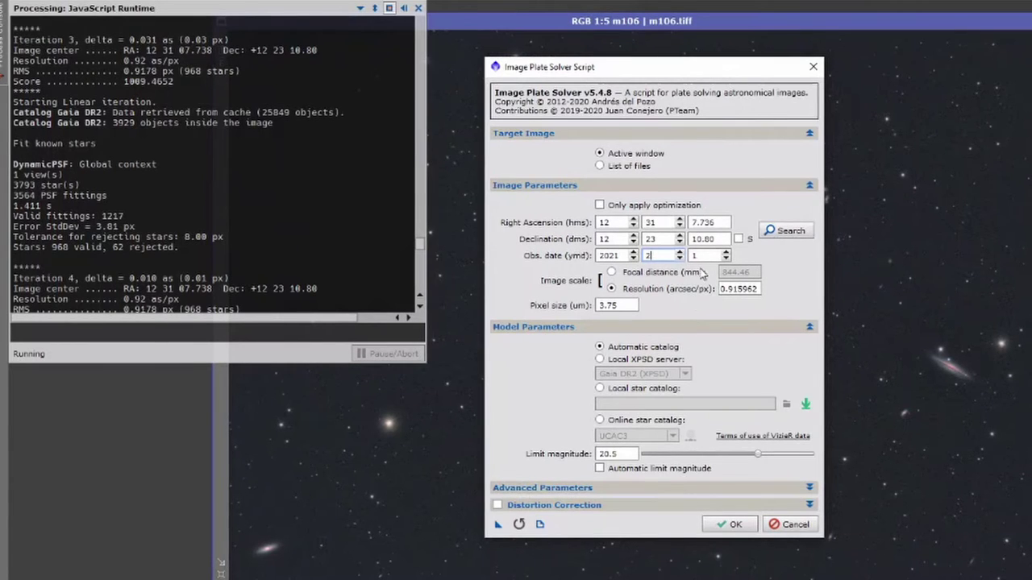
key(Tab)
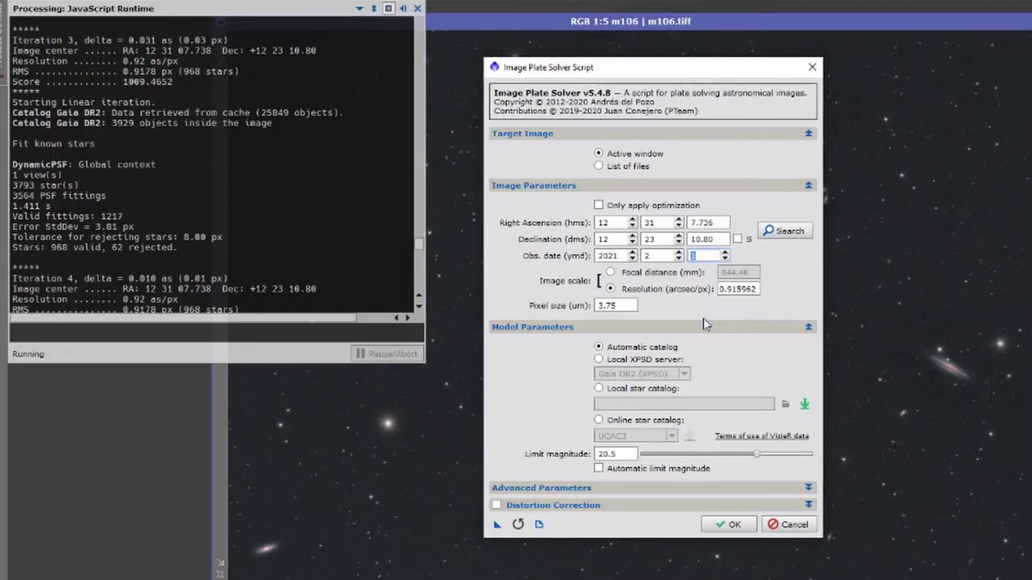
text(25)
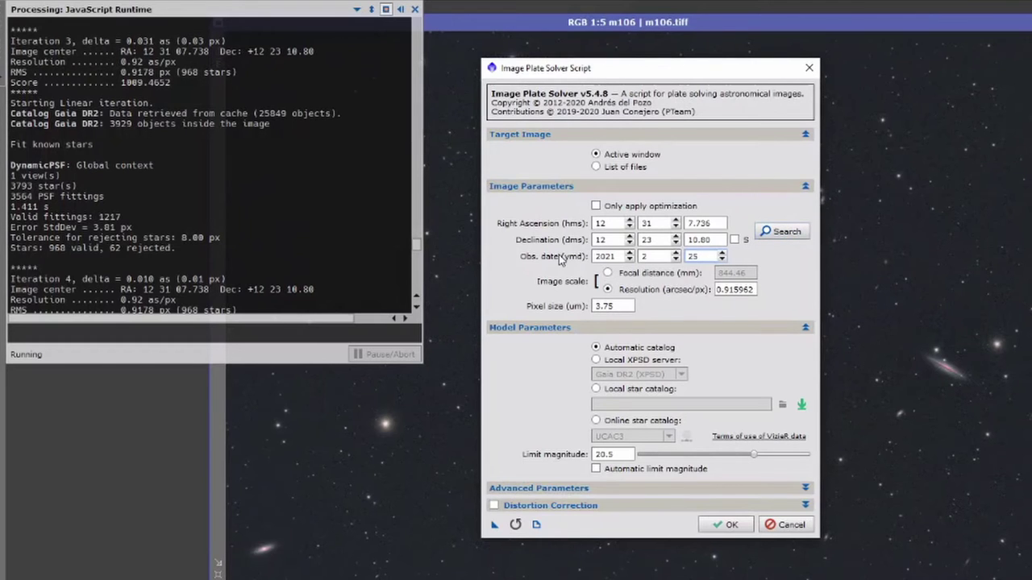
Search online for m106 and accept M 106's coordinates, RA 12 18 57.620, Dec +47 18 13.39
click(780, 235)
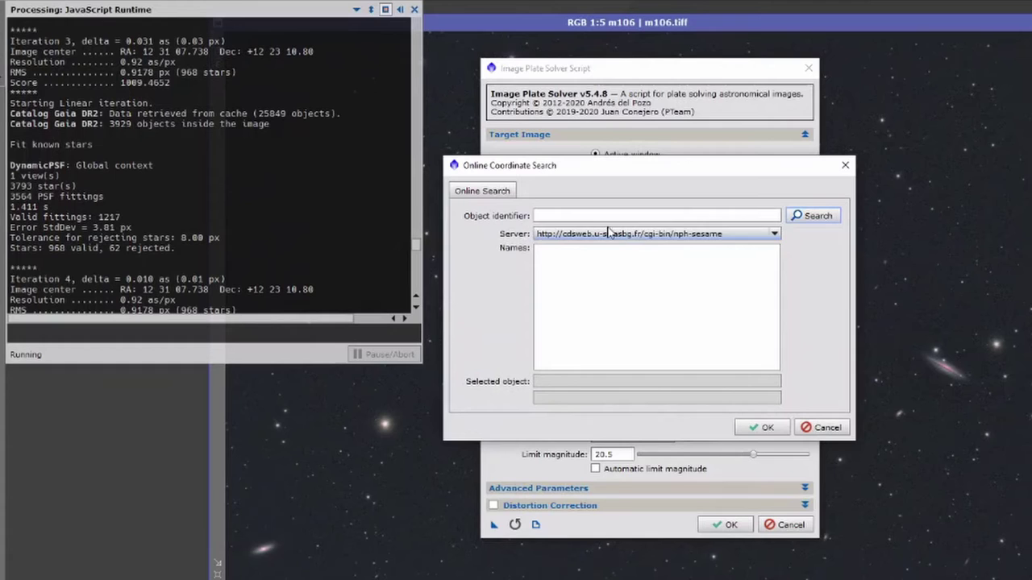
click(555, 216)
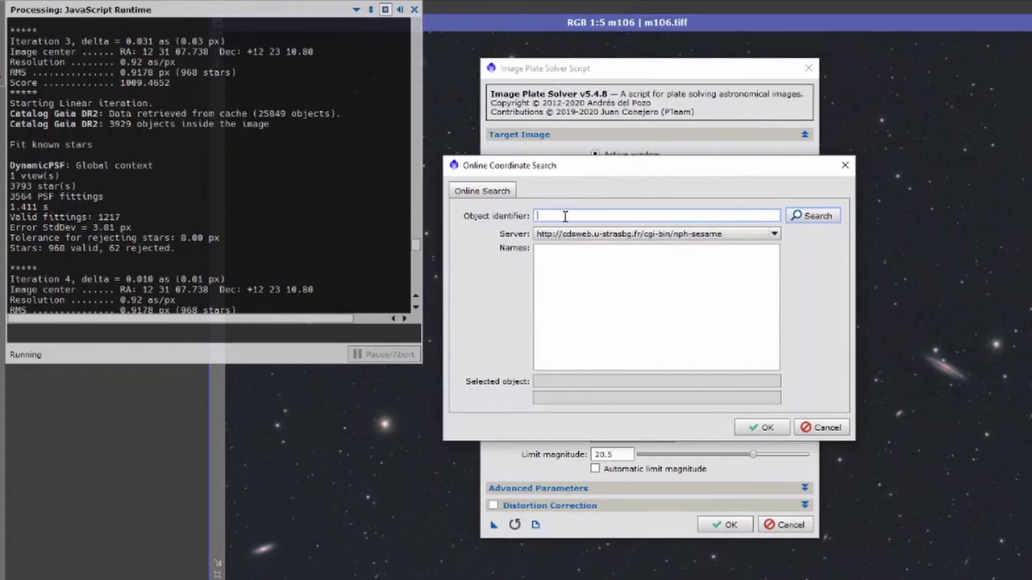
text(m106)
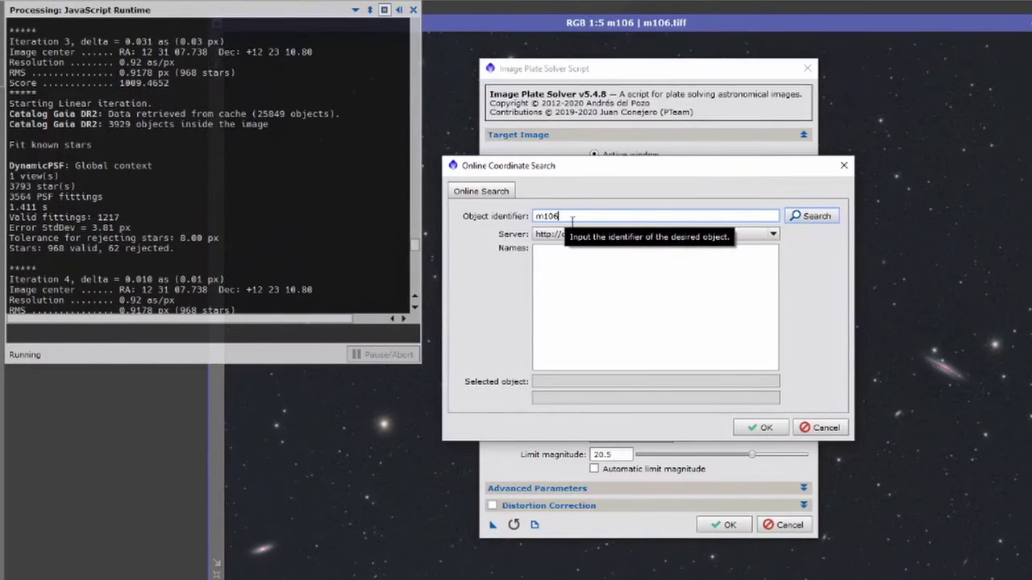
click(821, 222)
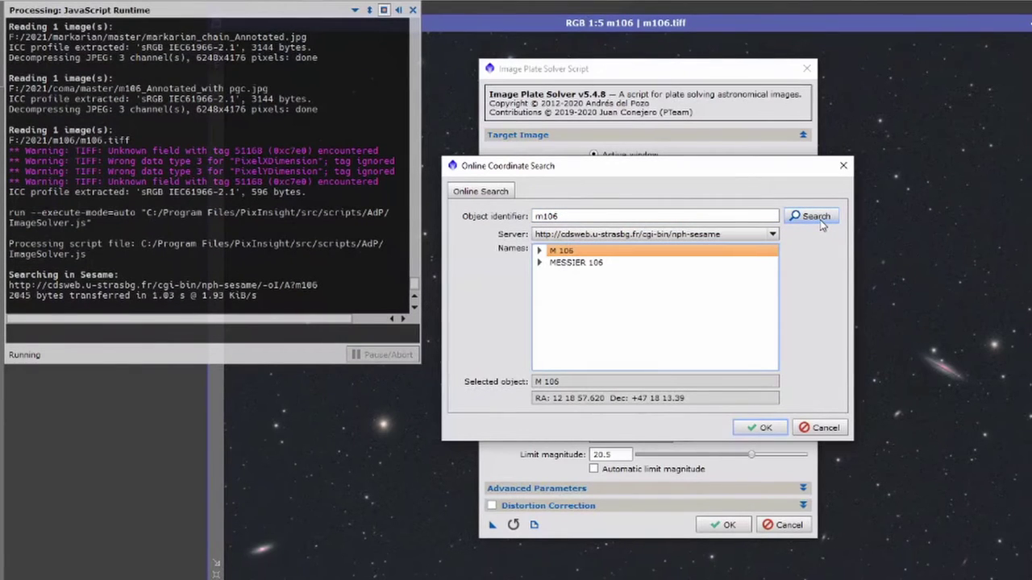
click(760, 428)
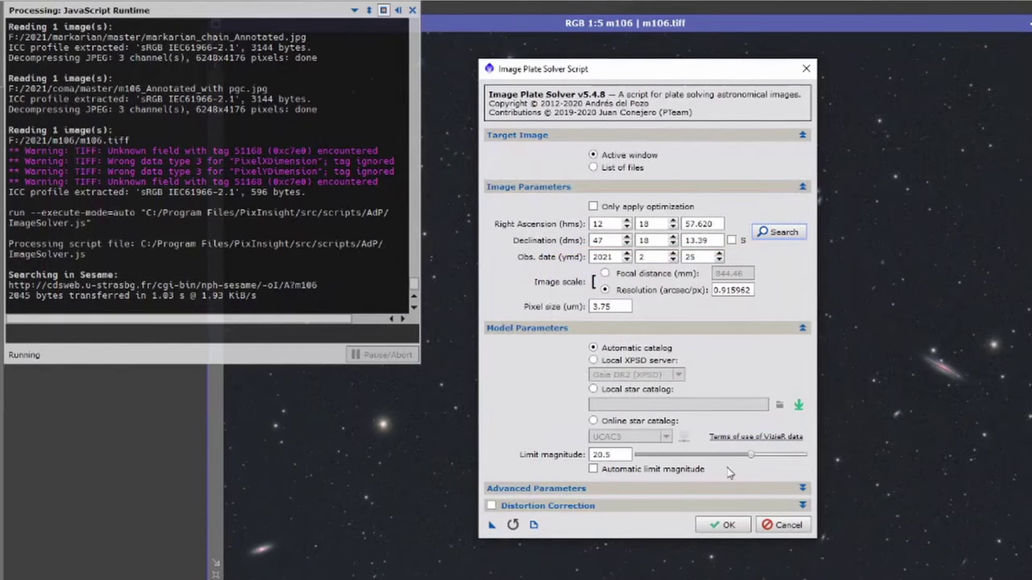
Run the solve, centring m106.tiff at RA 12 18 49.859, Dec +47 16 52.57, 0.916 arcsec/px
click(723, 526)
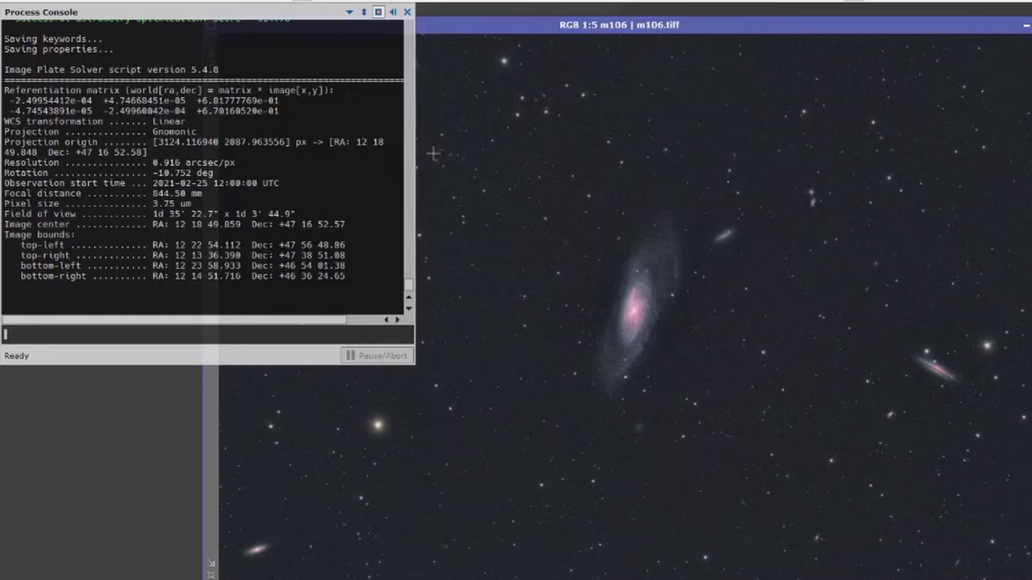
Launch the AnnotateImage script from the Script menu
click(392, 1)
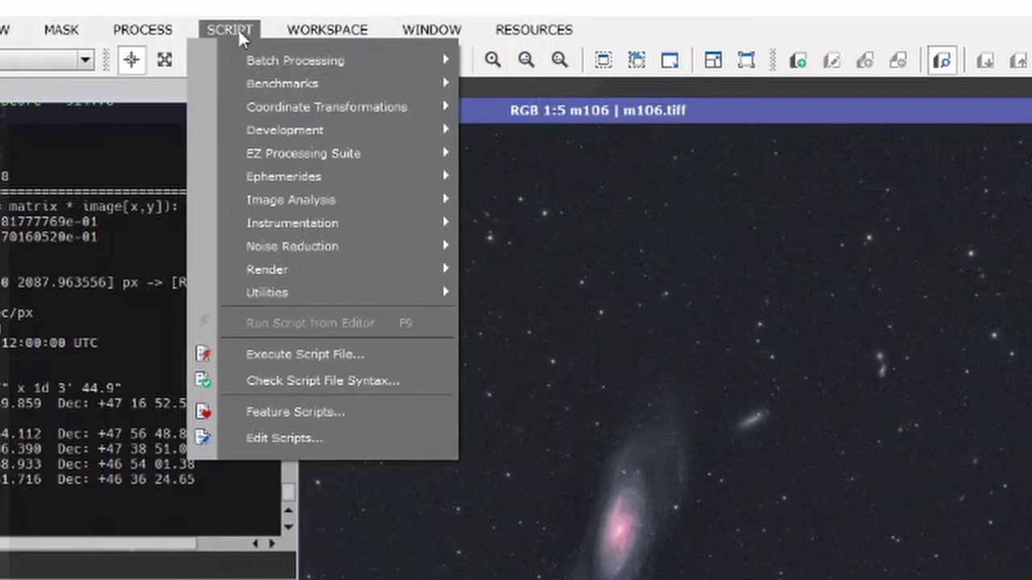
mouse_move(447, 133)
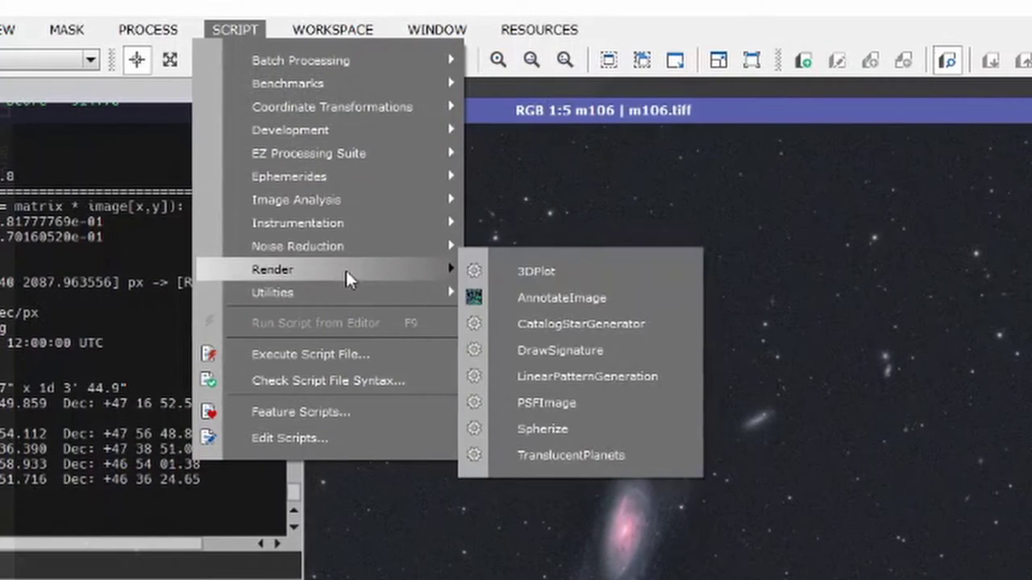
click(533, 300)
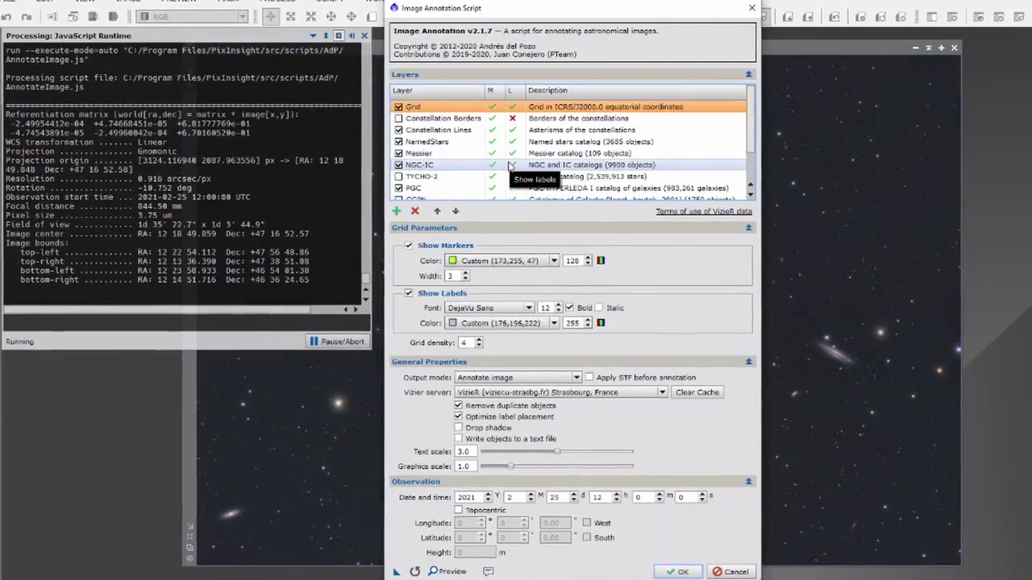
Review the PGC layer, keeping cyan markers and DejaVu Sans labels, with asteroids excluded
click(398, 189)
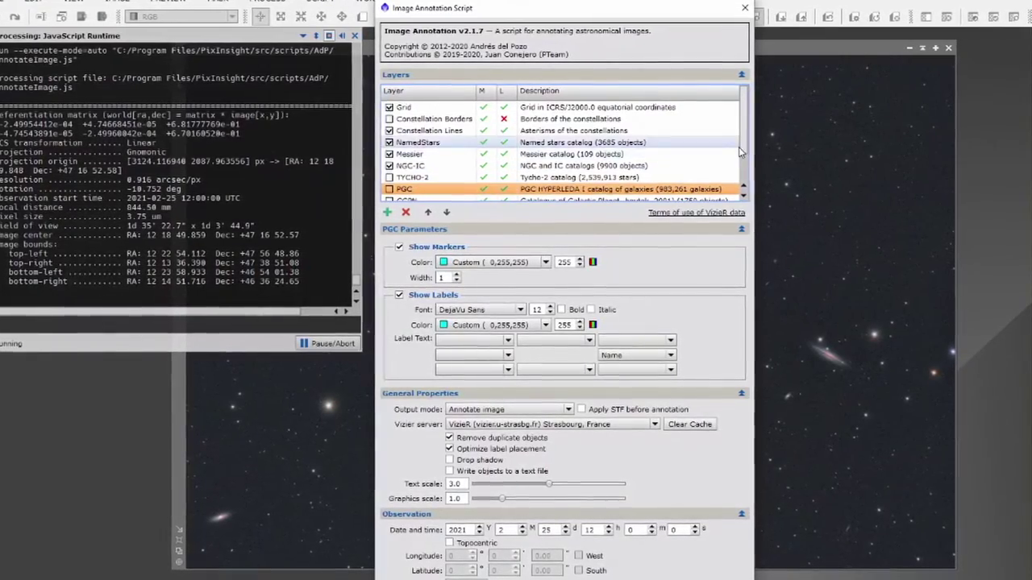
scroll(750, 185, down, 1)
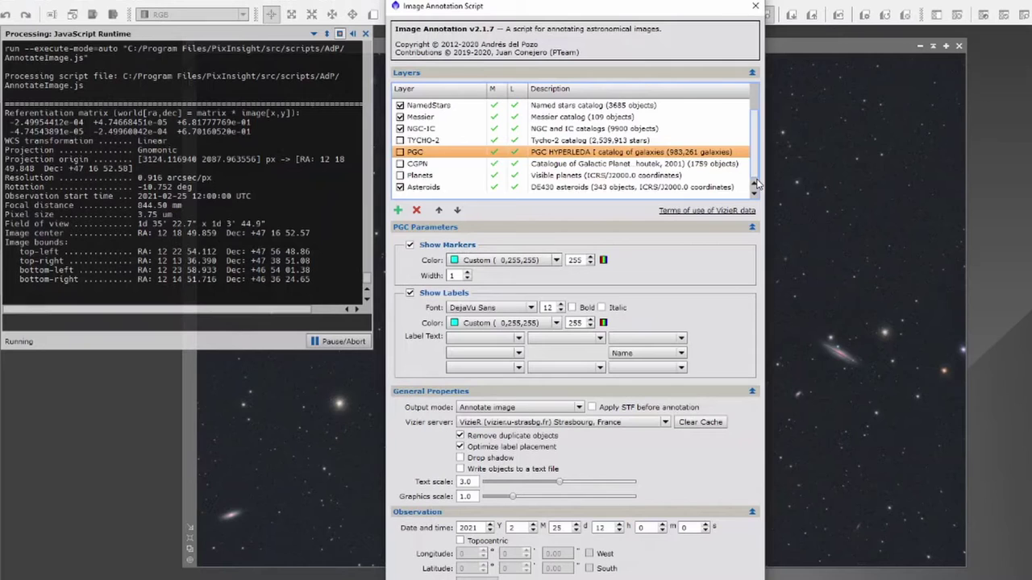
scroll(758, 161, up, 1)
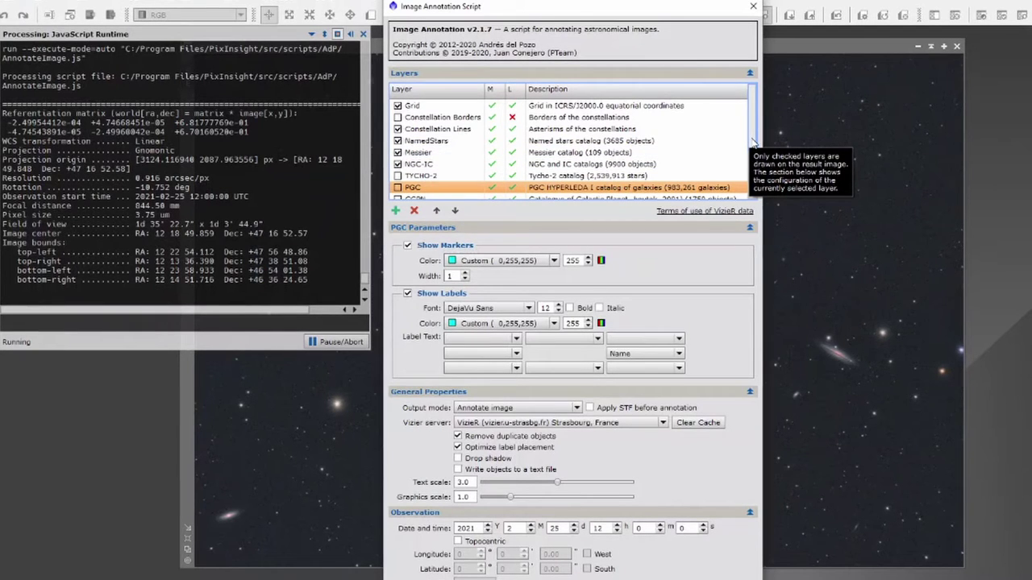
drag(755, 142, 758, 176)
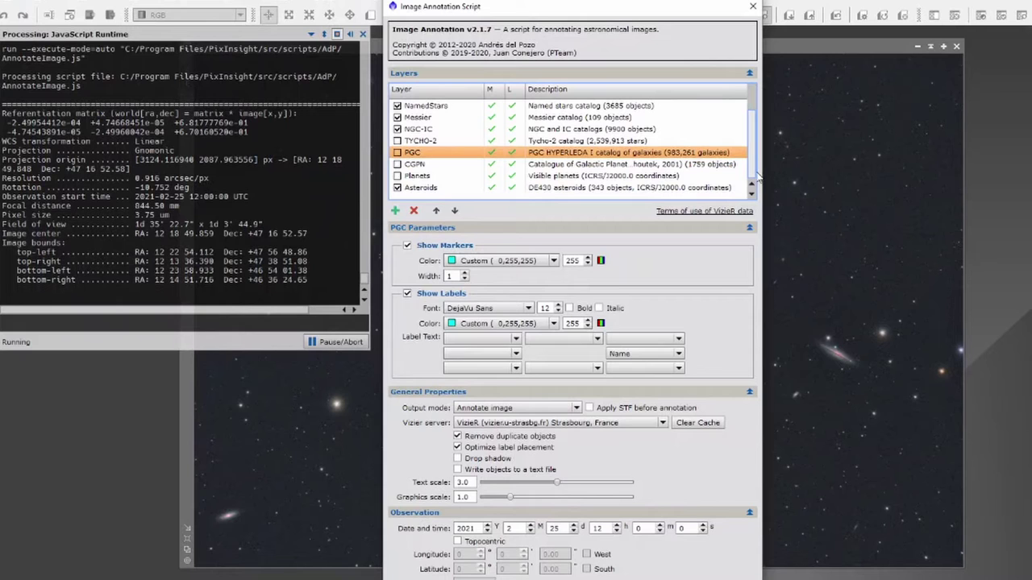
click(398, 188)
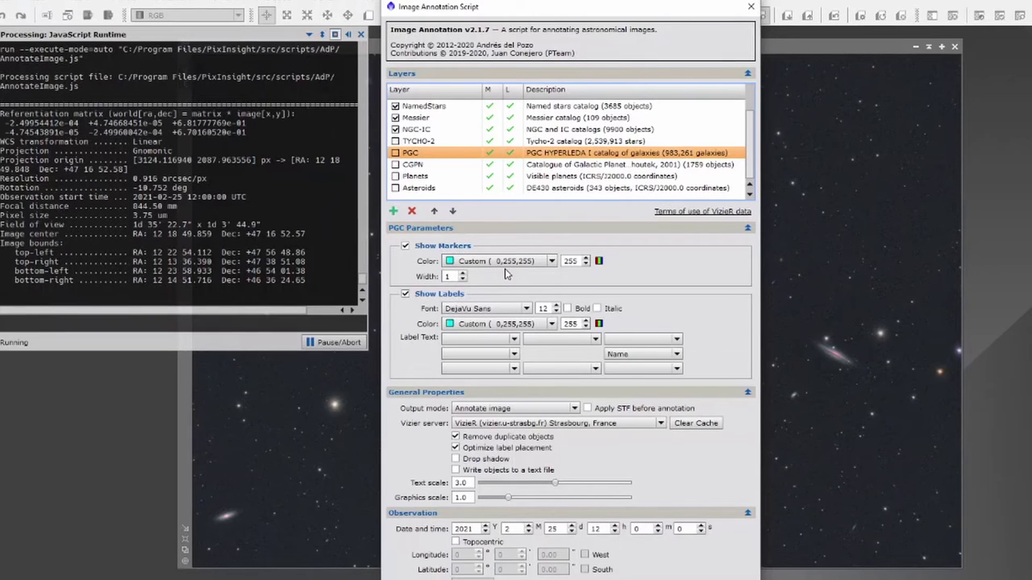
click(553, 262)
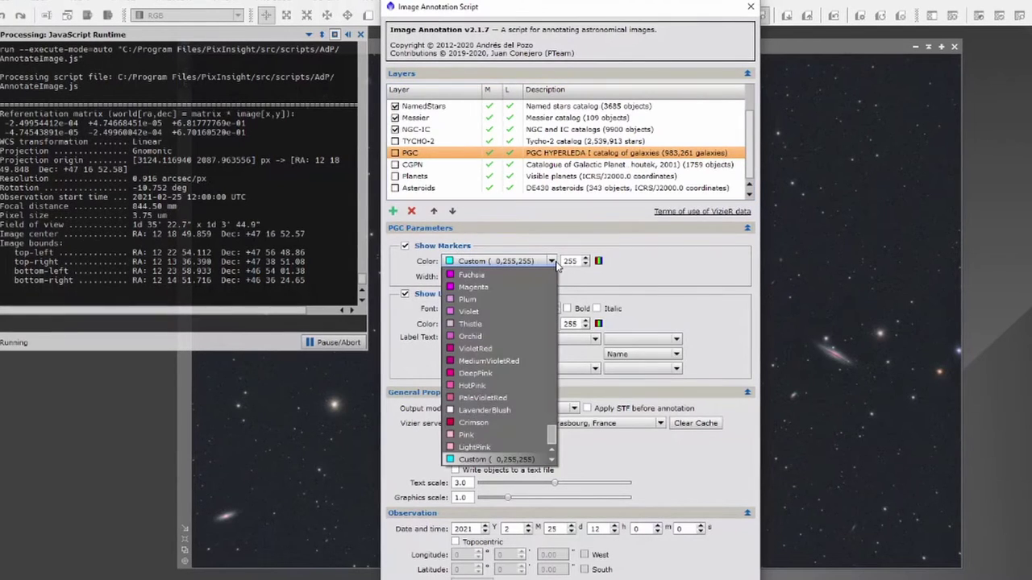
click(555, 264)
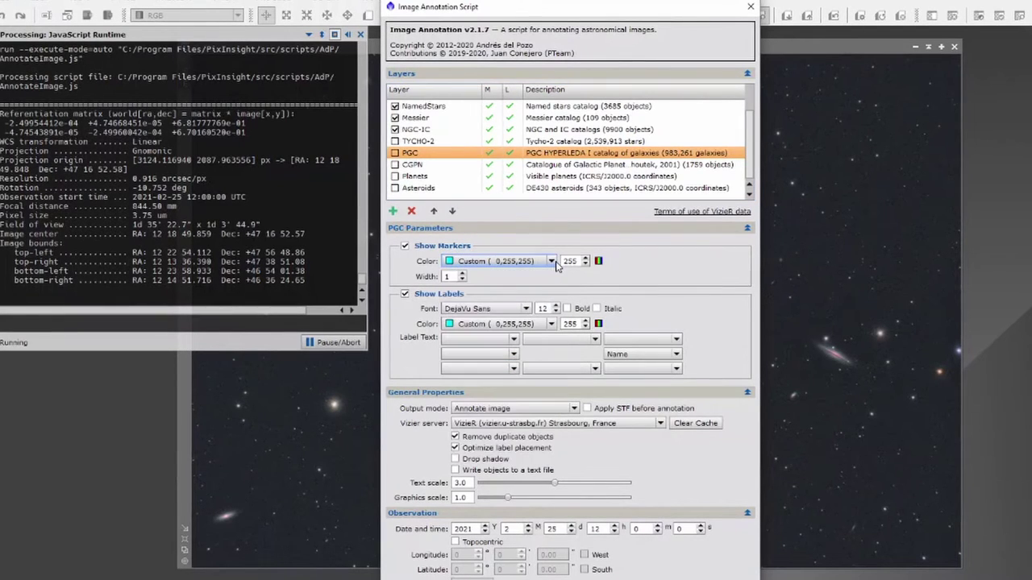
click(525, 310)
click(530, 313)
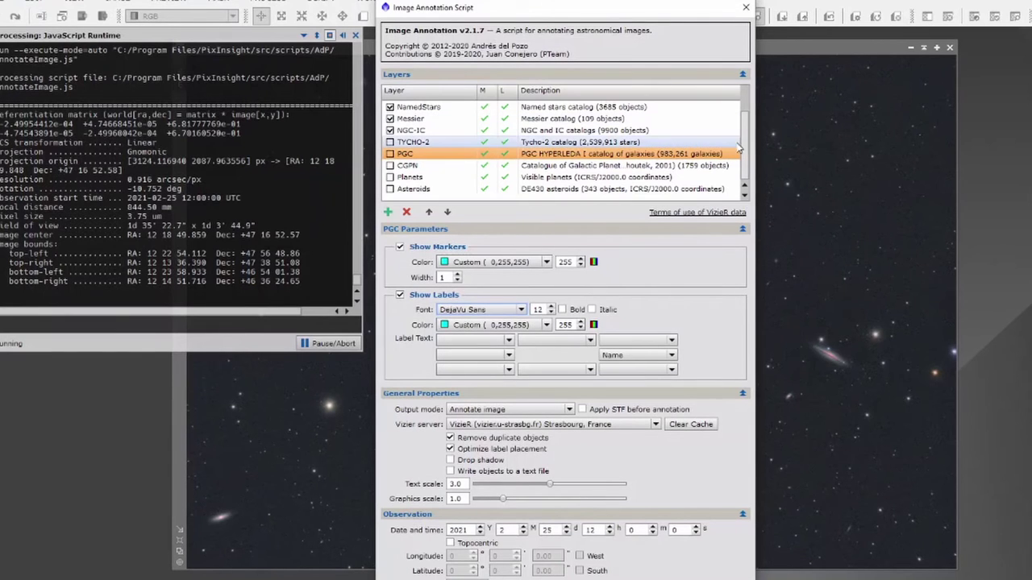
Run the annotation on M106 with the PGC layer left disabled
drag(745, 147, 745, 100)
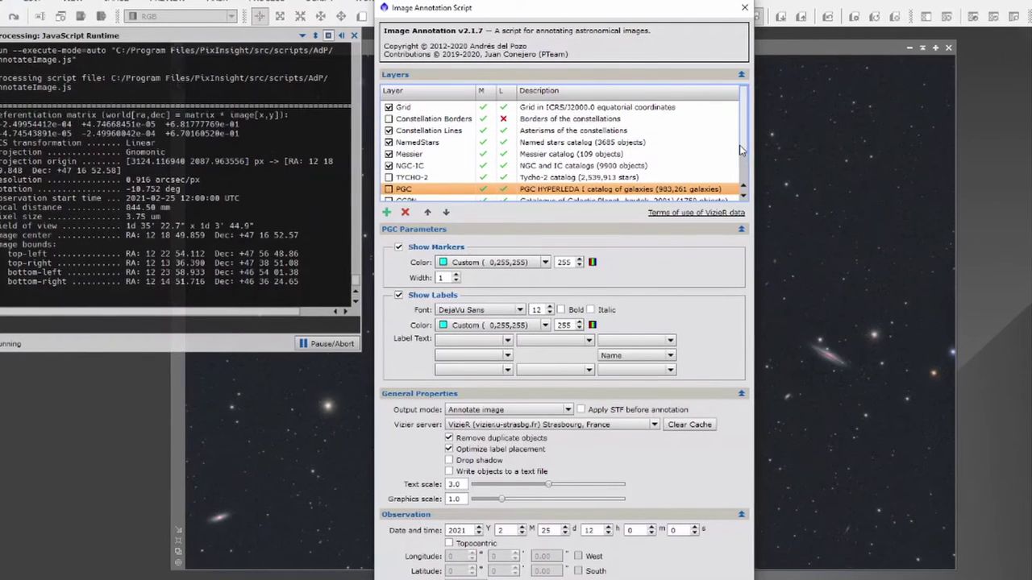
scroll(740, 145, down, 3)
scroll(742, 185, up, 3)
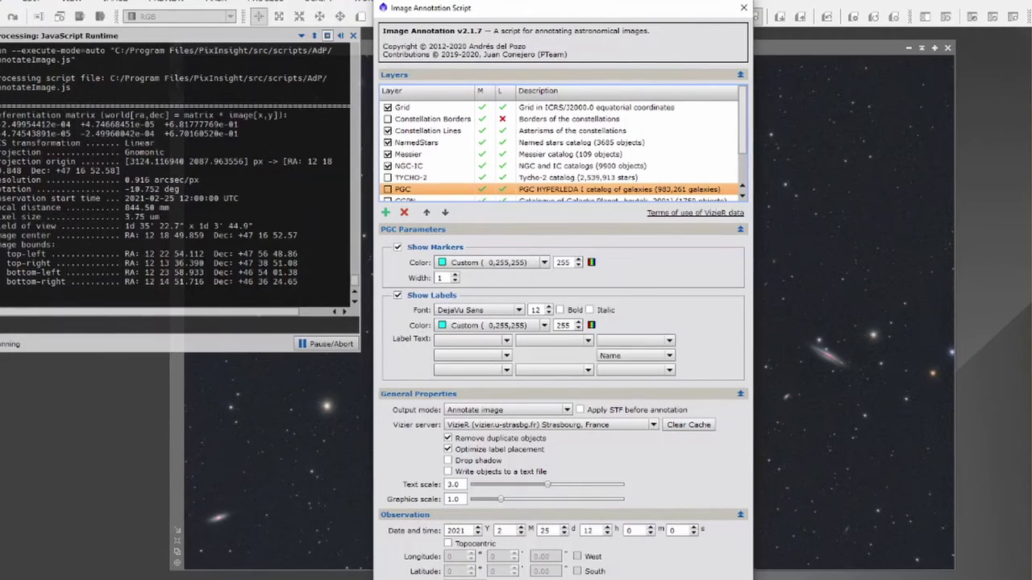
key(Return)
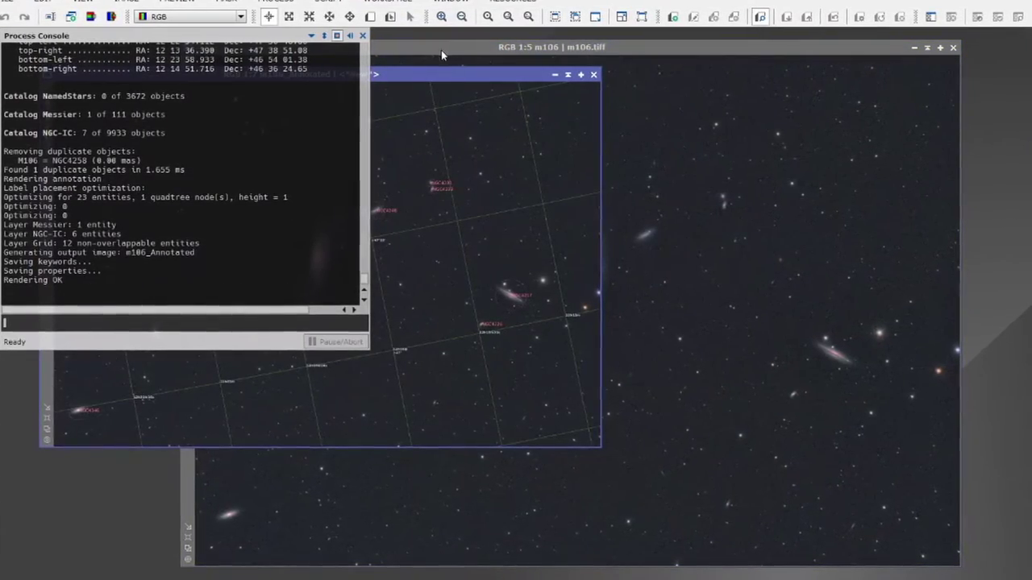
Move m106_Annotated aside, close the Process Console and zoom in on the labels
mouse_move(439, 76)
mouse_down()
mouse_move(531, 88)
mouse_move(745, 52)
mouse_up()
click(358, 35)
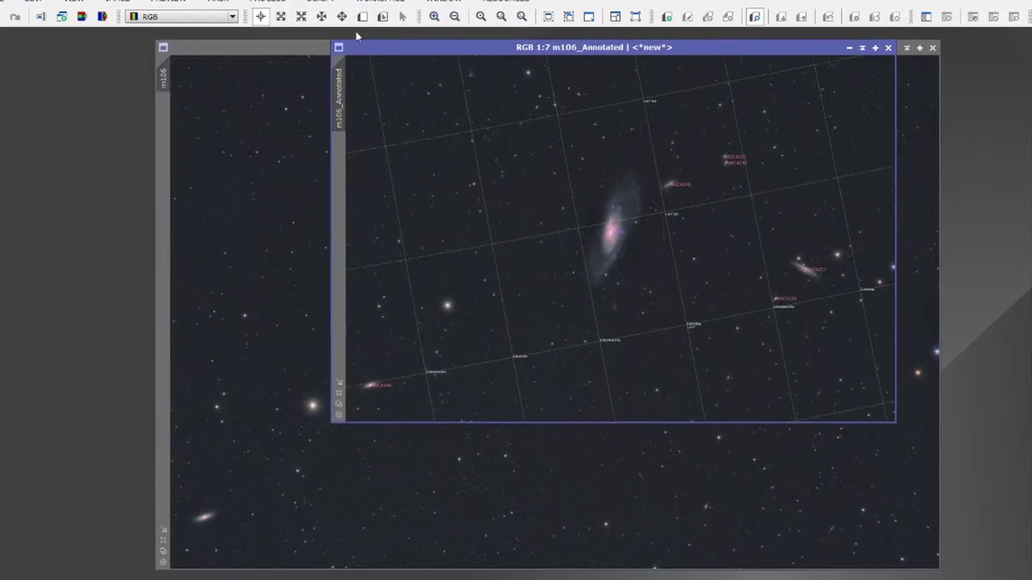
key(ctrl+plus)
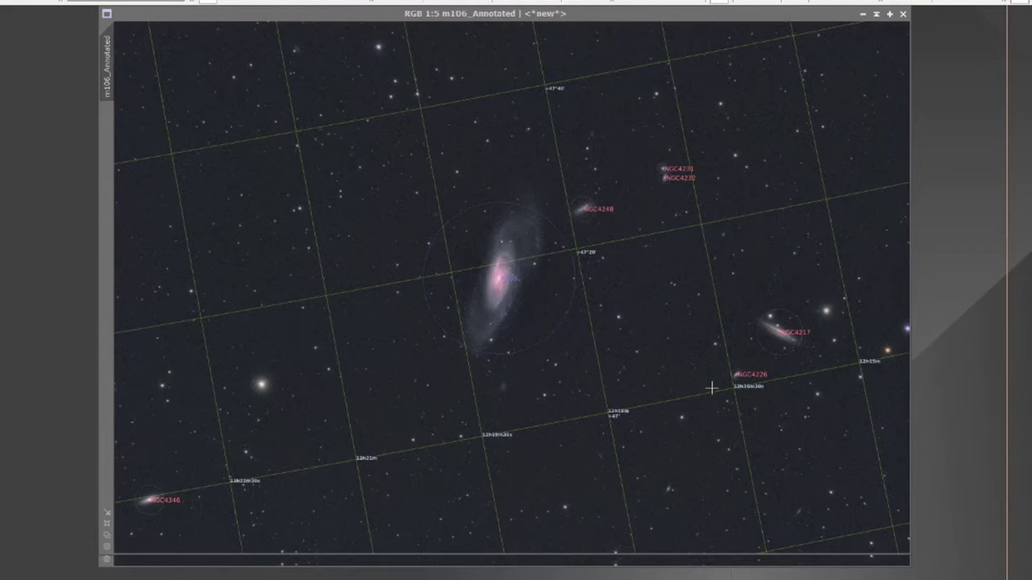
Close m106_Annotated and reopen Script > Render > AnnotateImage on m106.tiff
click(903, 14)
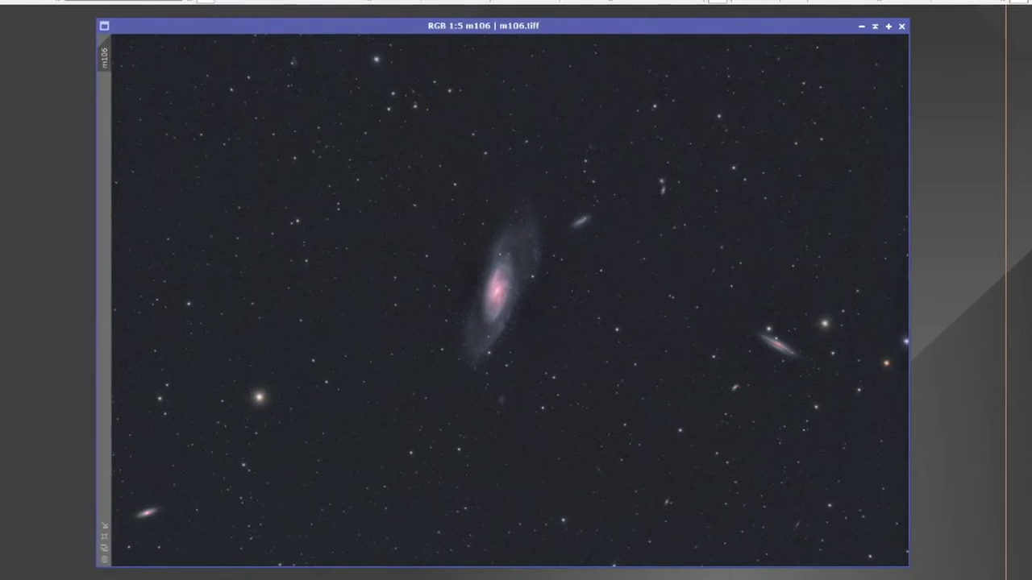
key(alt+s)
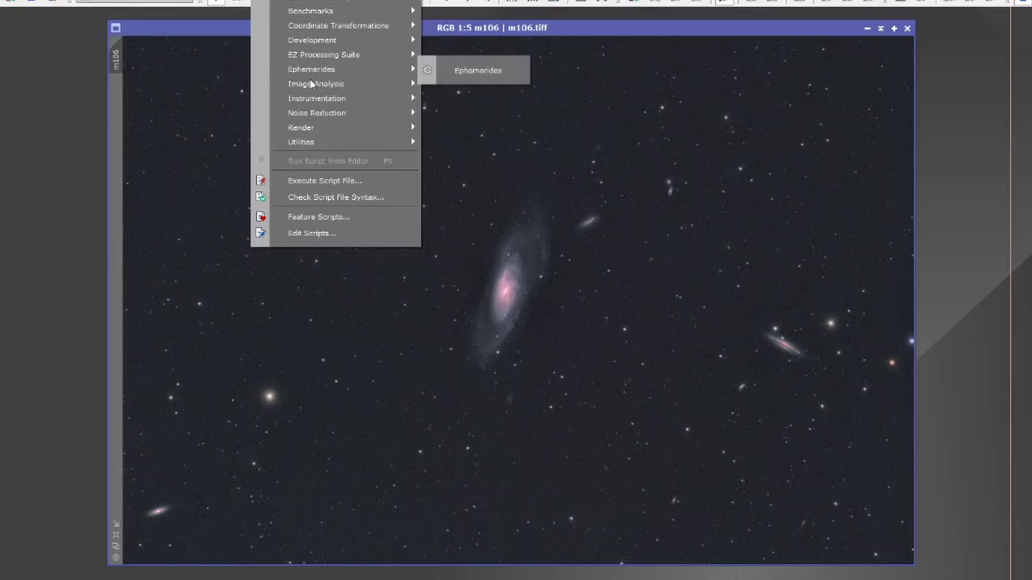
mouse_move(320, 125)
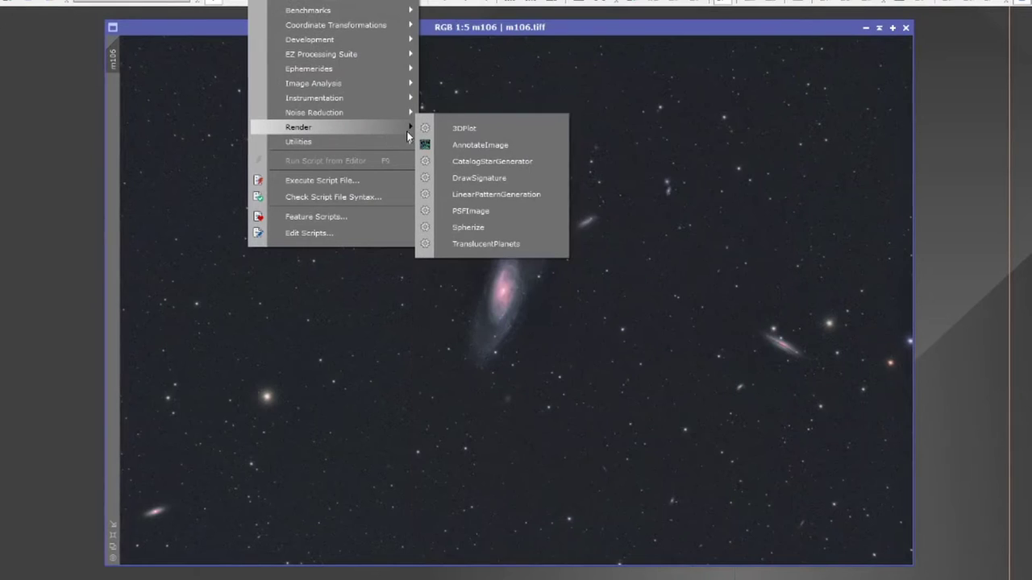
click(442, 144)
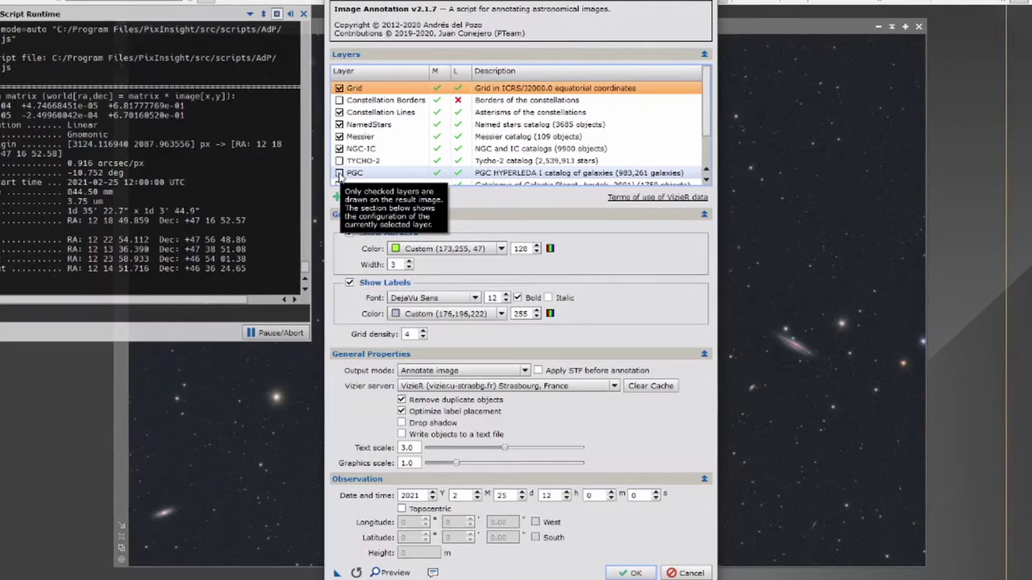
Select the PGC layer and tick it to include the PGC galaxy catalogue
click(339, 175)
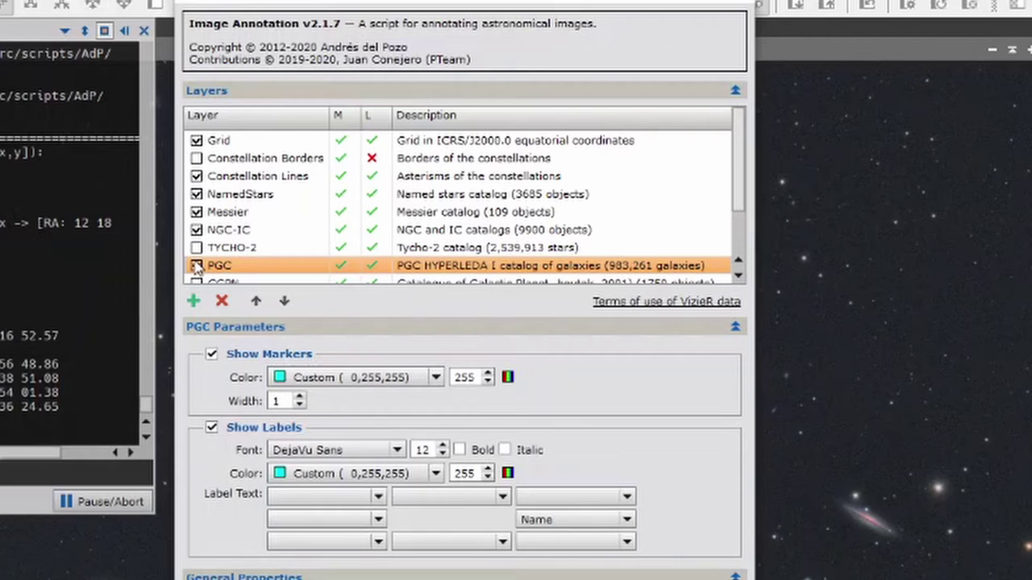
click(196, 266)
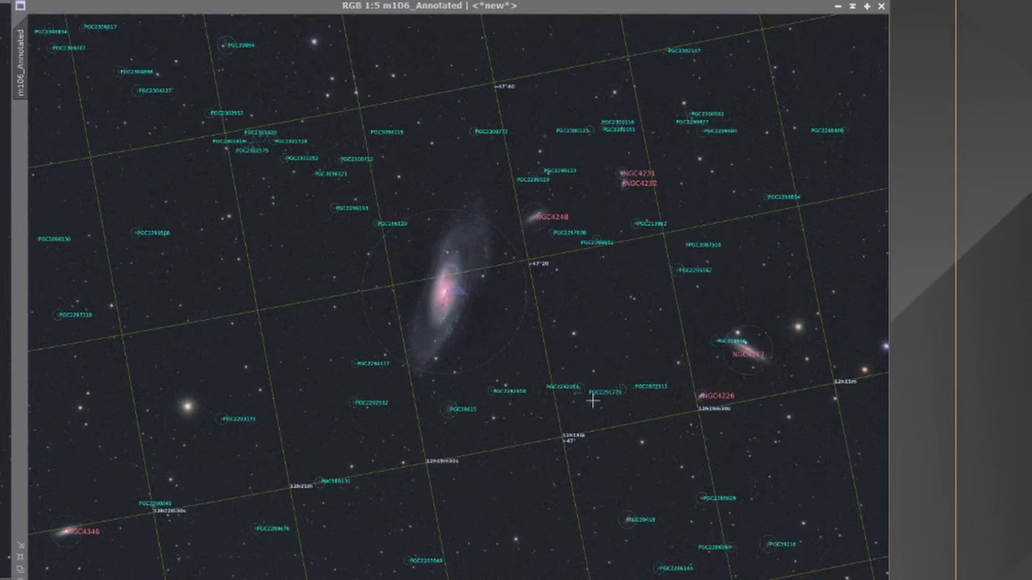
Pan and zoom around the PGC labels near NGC4217 and NGC4226
scroll(578, 396, down, 2)
scroll(579, 394, up, 5)
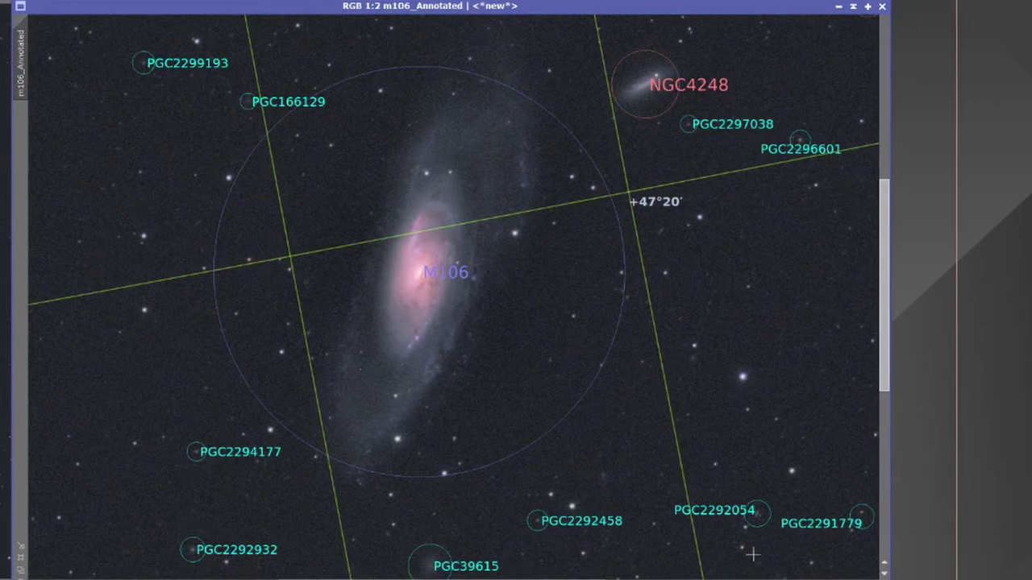
drag(569, 574, 149, 575)
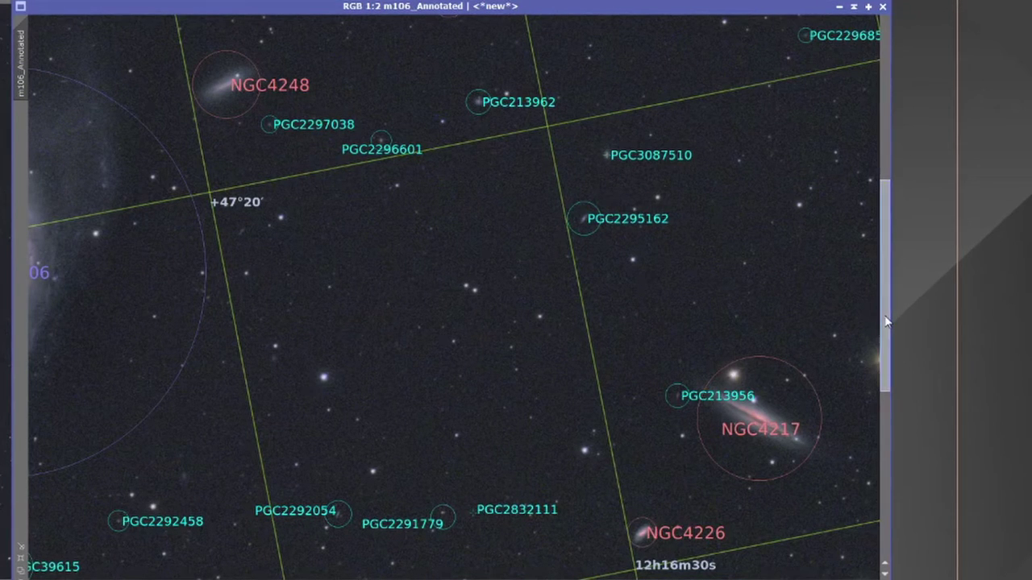
drag(886, 324, 888, 154)
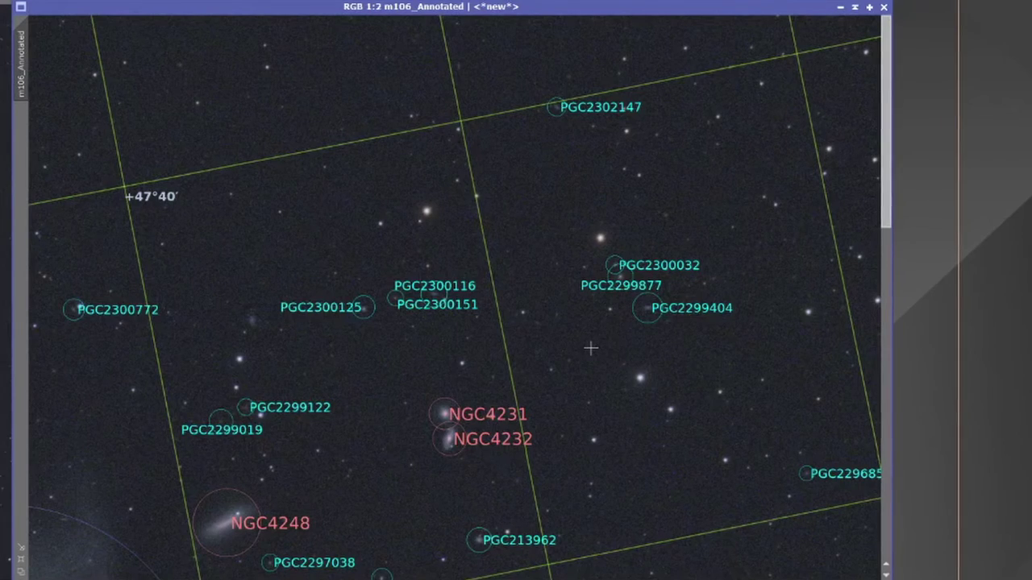
key(ctrl+plus)
key(ctrl+plus)
key(ctrl+minus)
key(ctrl+minus)
key(ctrl+minus)
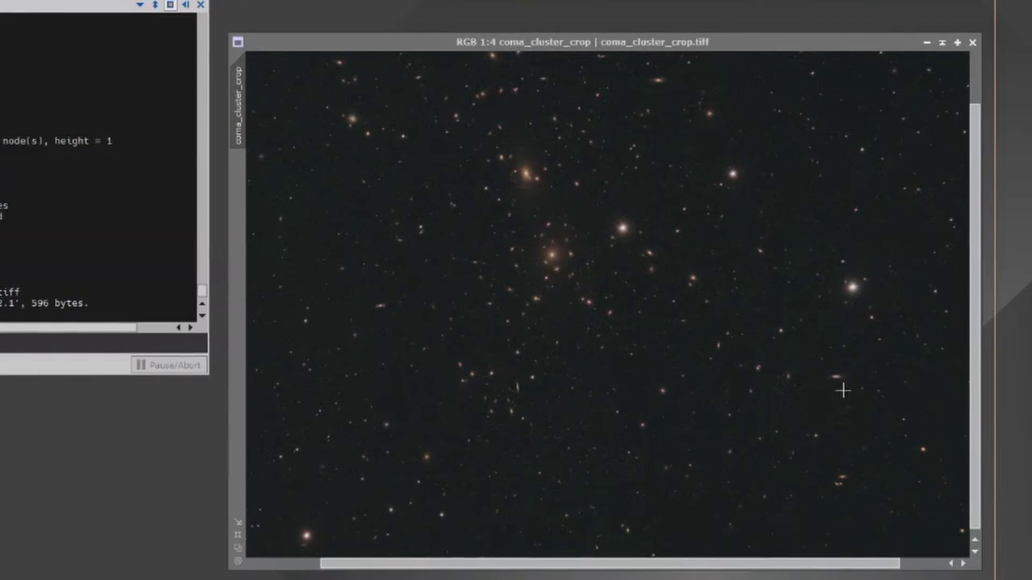
Zoom around the crowded coma_cluster_crop field, then bring up Script > Instrumentation
scroll(597, 307, down, 2)
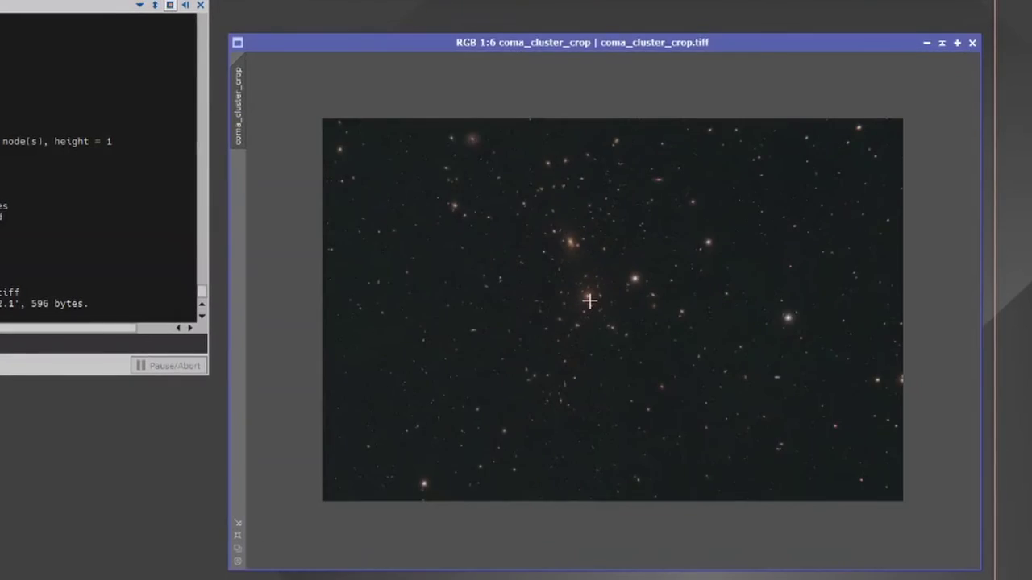
scroll(588, 298, up, 6)
scroll(590, 303, down, 1)
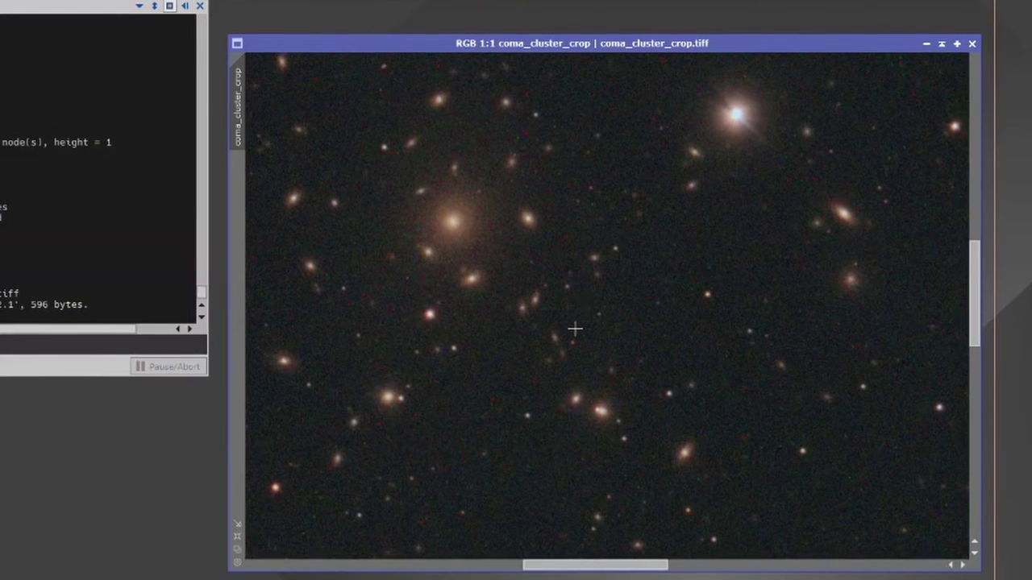
scroll(575, 329, down, 1)
scroll(575, 329, up, 3)
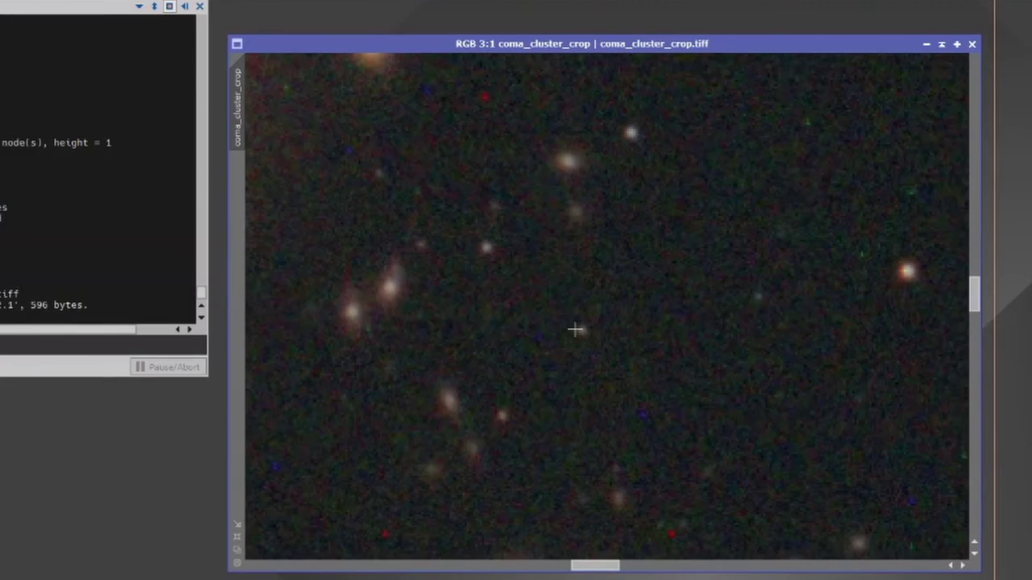
scroll(575, 329, down, 6)
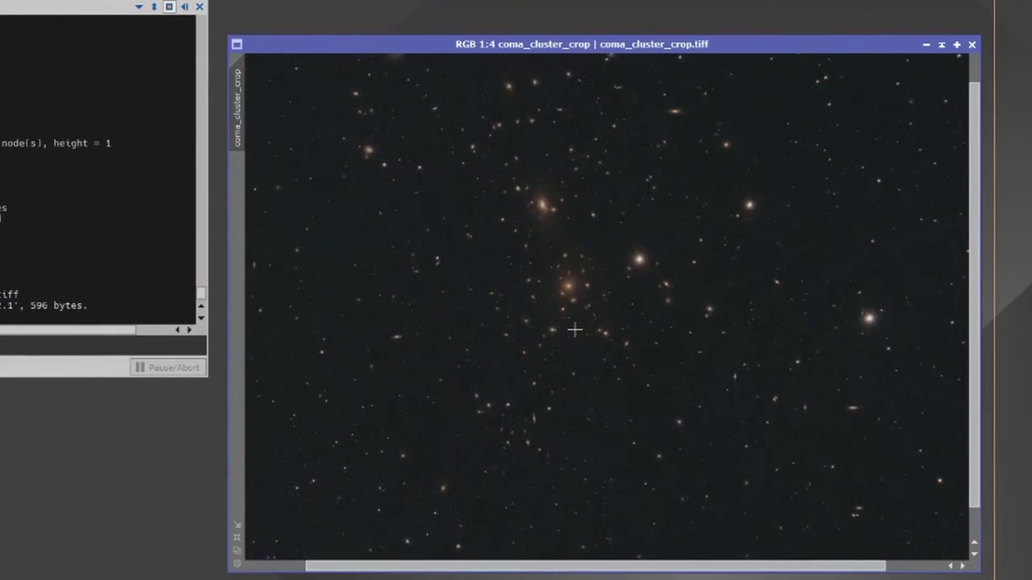
scroll(573, 331, up, 1)
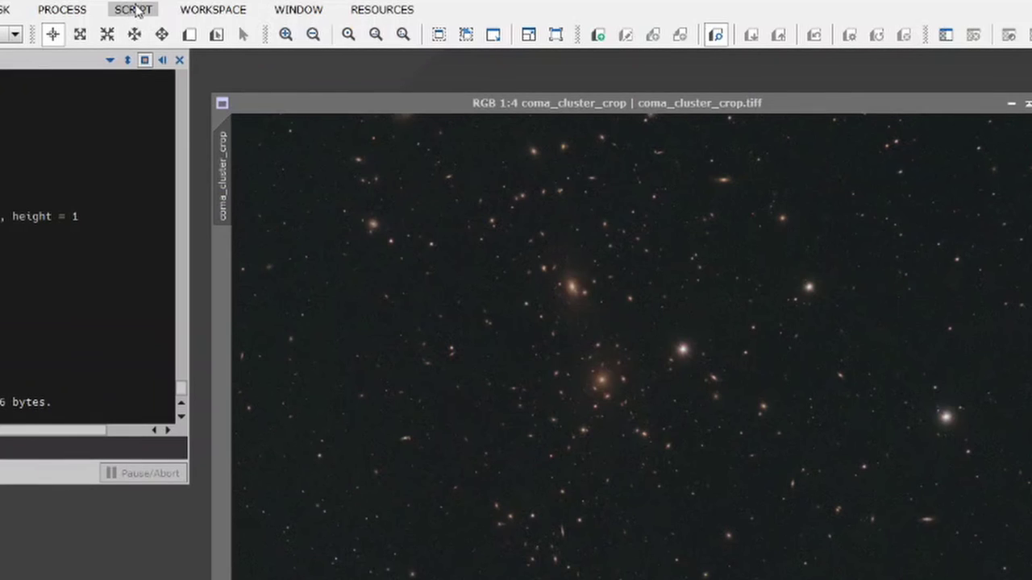
click(133, 9)
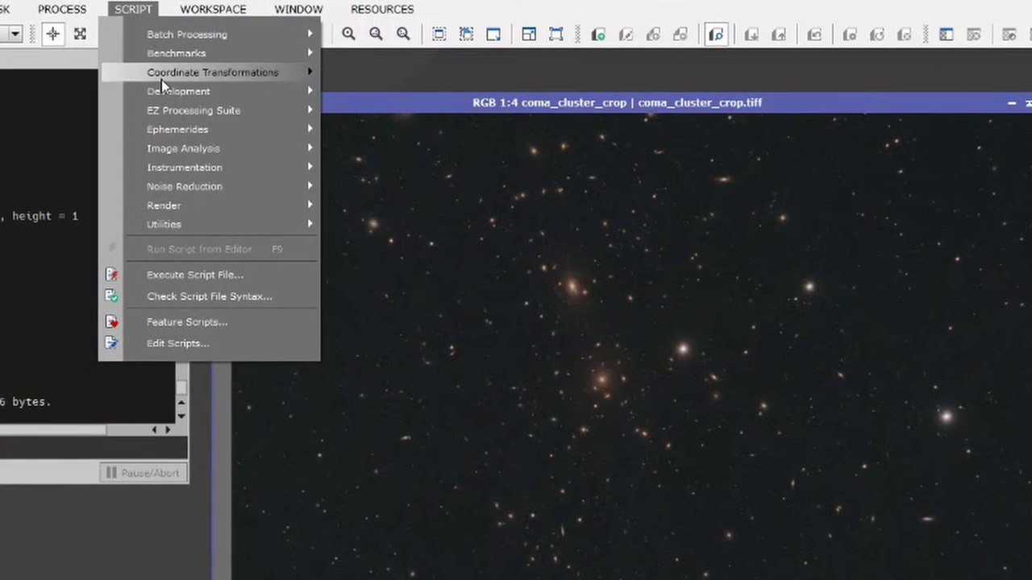
mouse_move(187, 150)
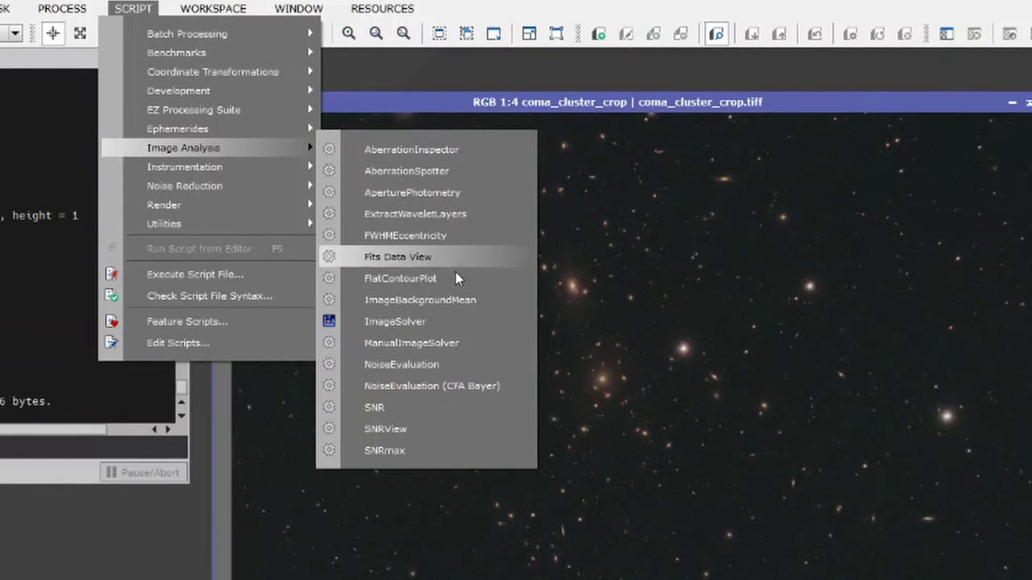
Launch ImageSolver on coma_cluster_crop.tiff and set the observation date to 2021-2-21
click(437, 320)
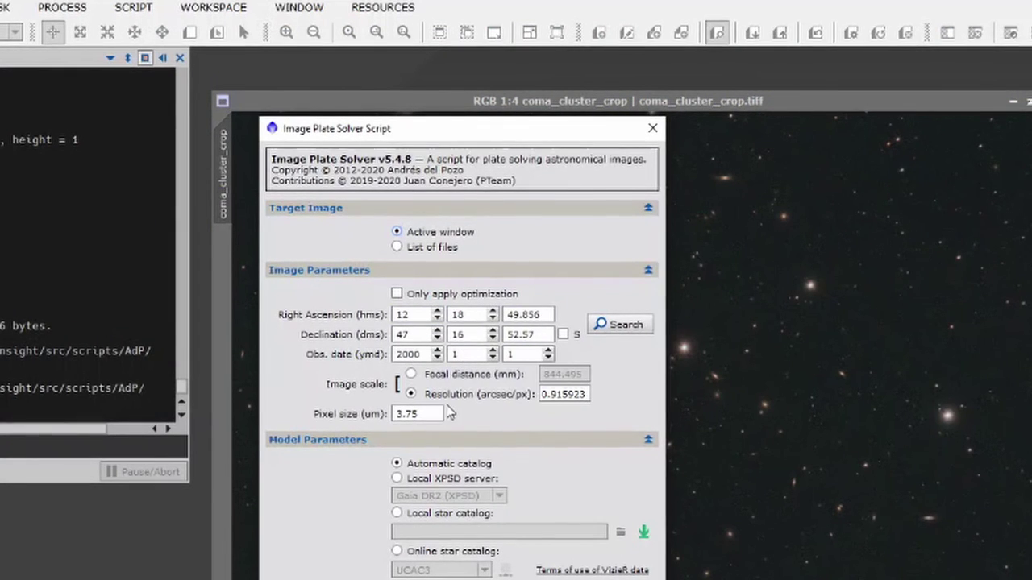
double_click(405, 354)
text(20)
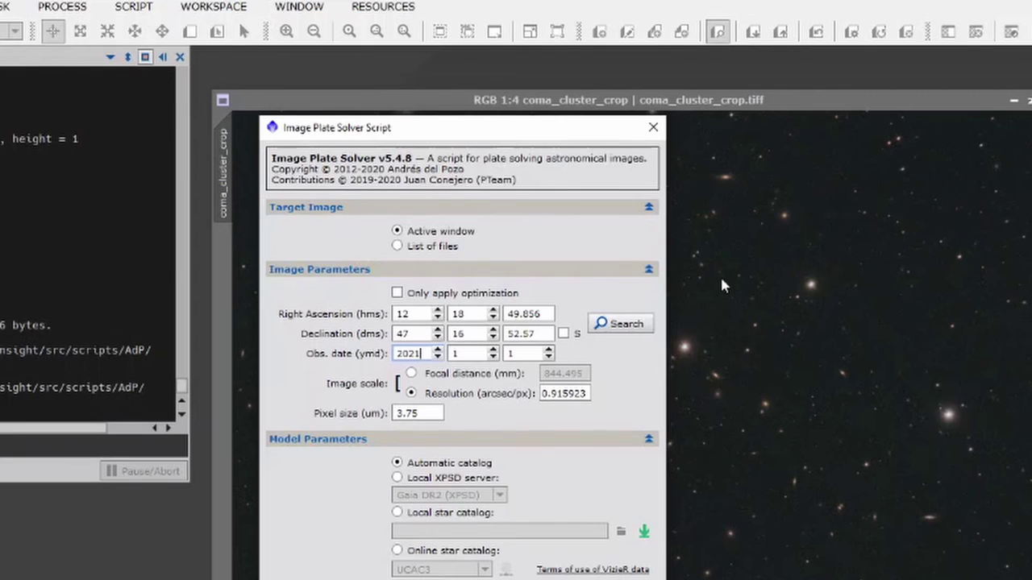
click(457, 355)
double_click(462, 357)
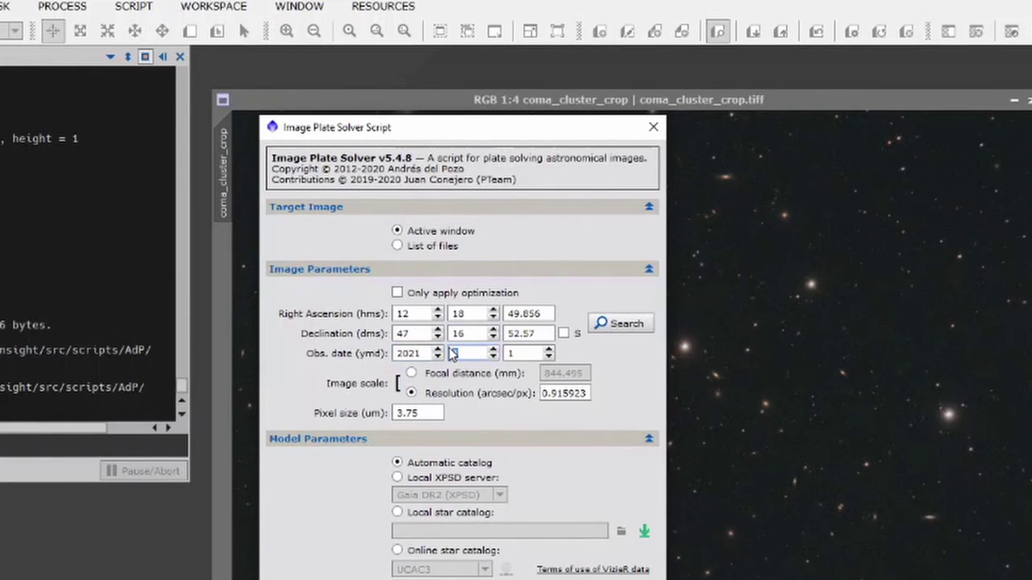
double_click(508, 355)
text(21)
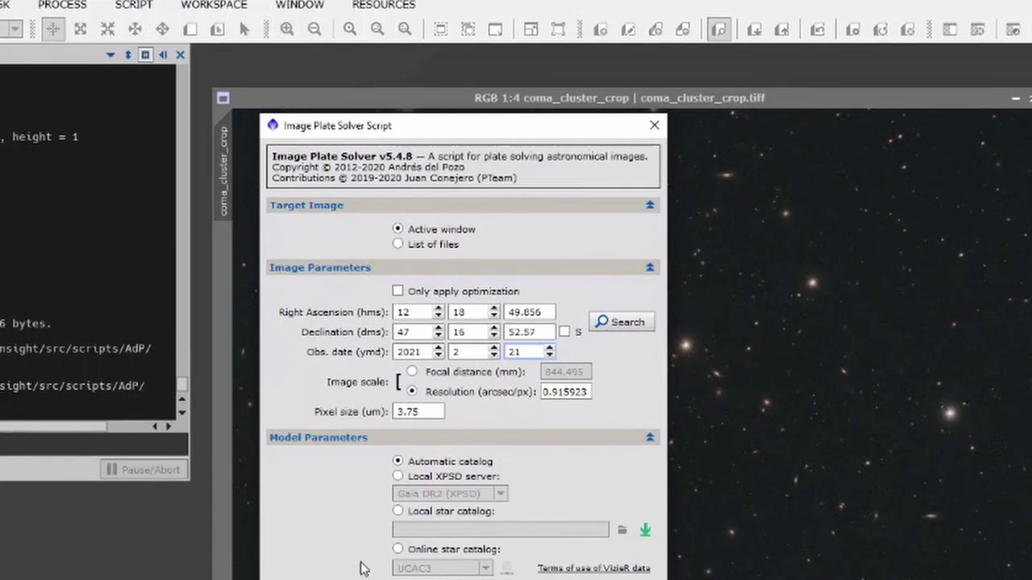
Look up 'coma cluster' online and accept RA 12 59 48.700, Dec 27 58 50.00 as target coordinates
click(622, 327)
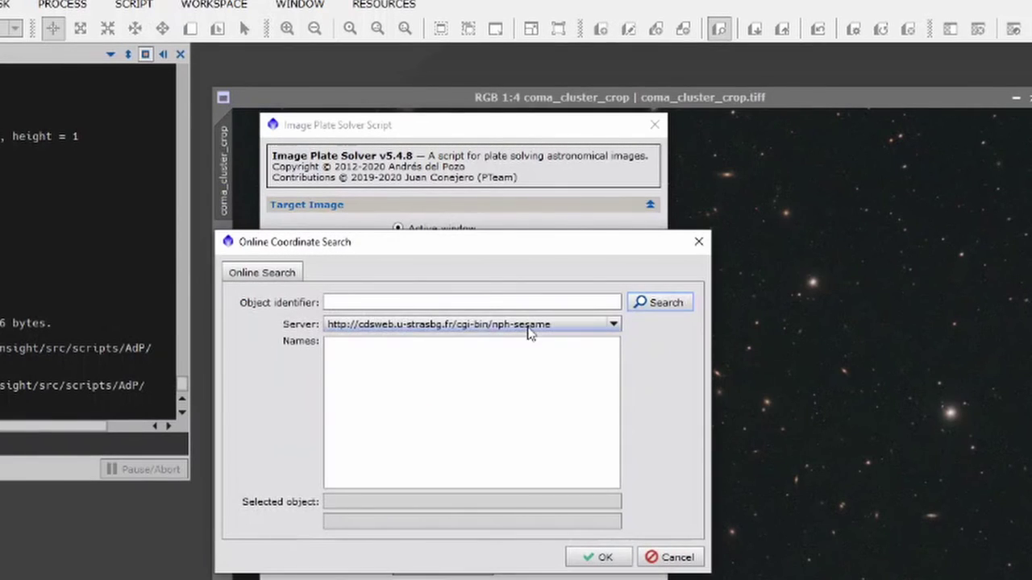
click(360, 306)
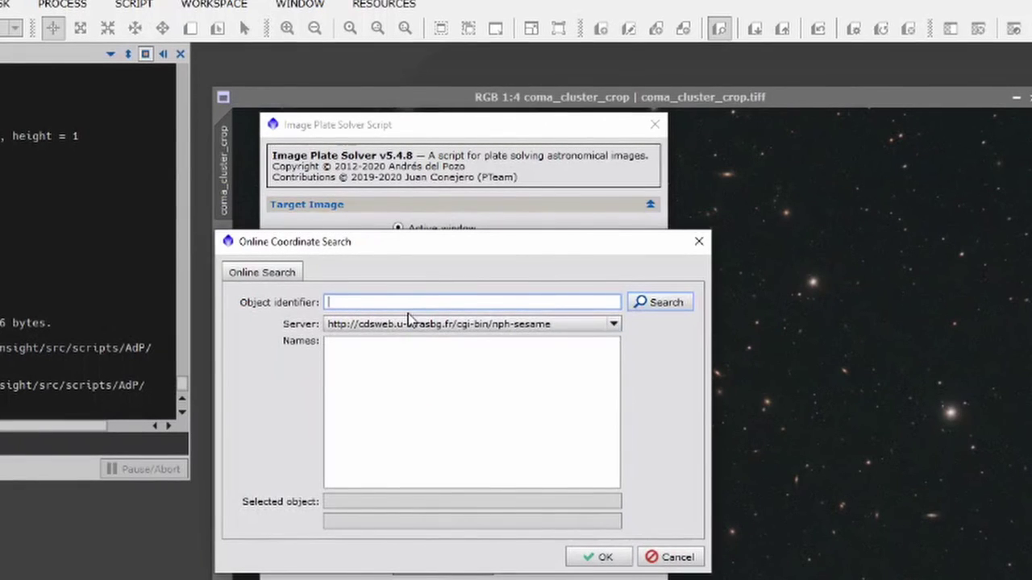
text(coma)
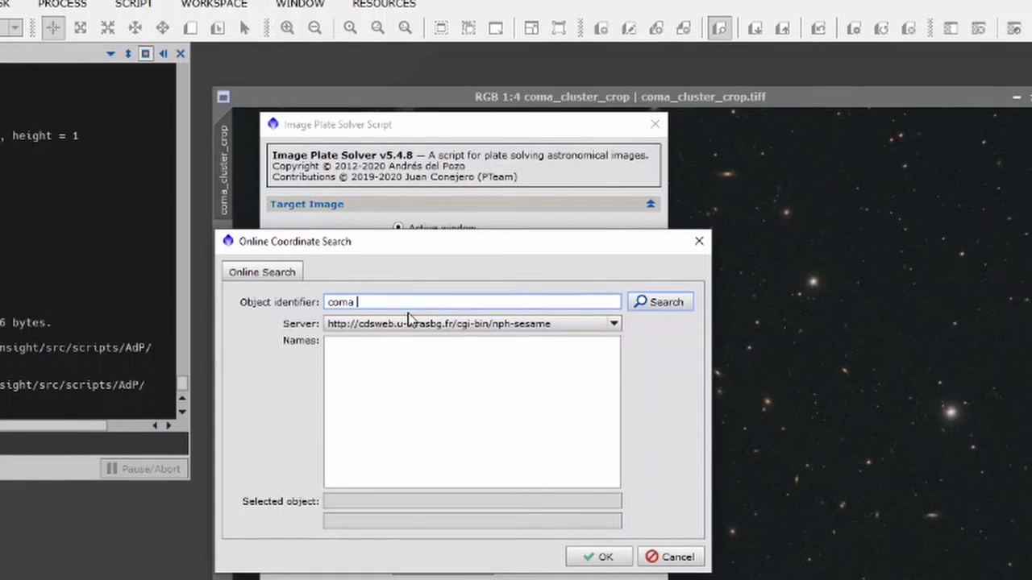
text( cluster)
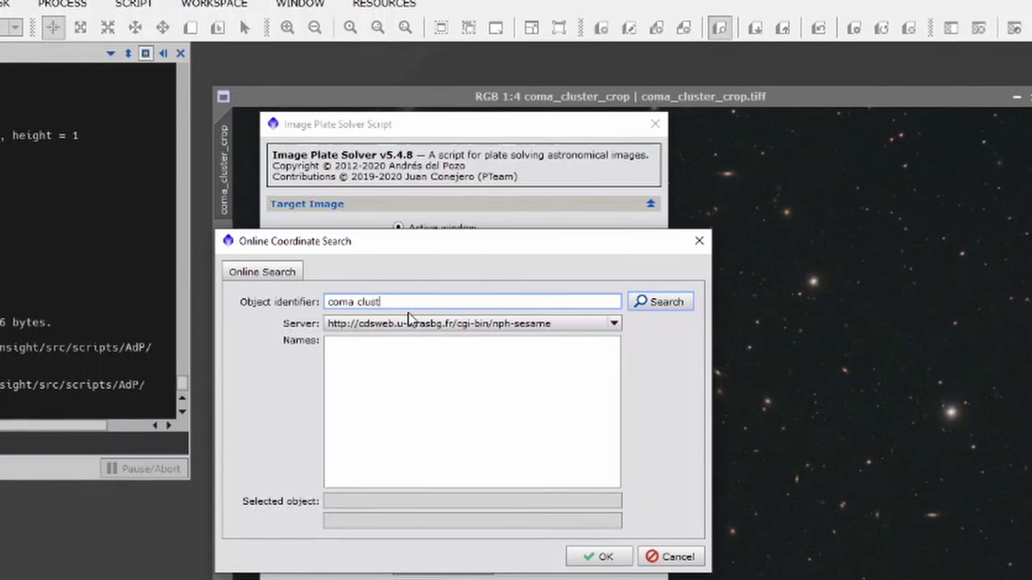
click(666, 313)
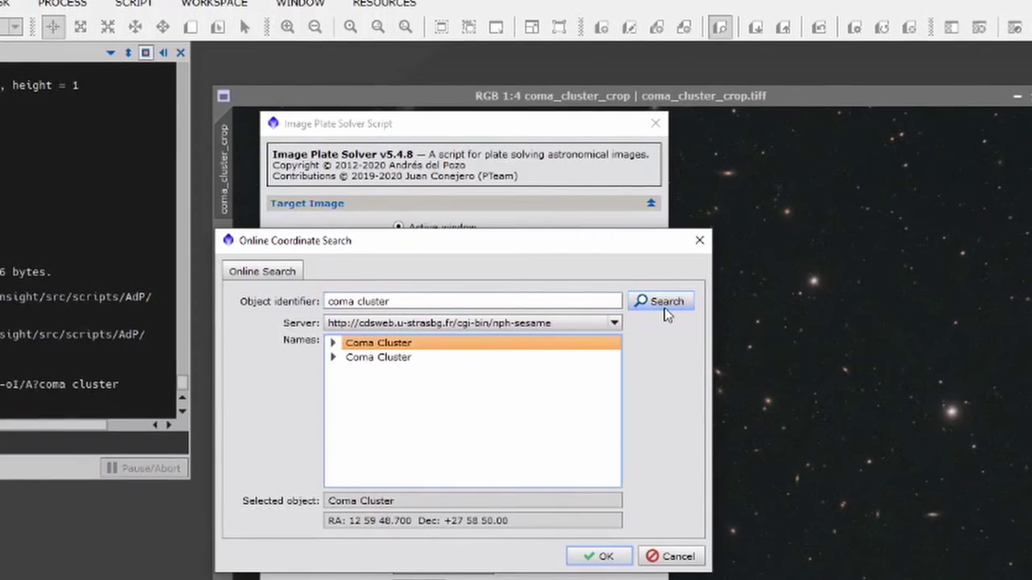
click(599, 557)
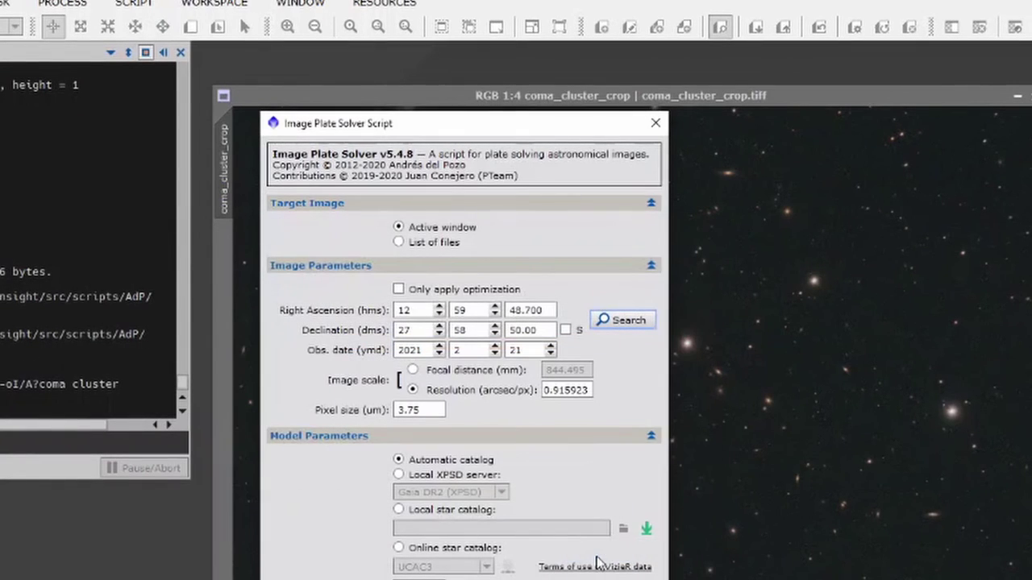
Run the solver to get coma_cluster_crop.tiff's solution: 1d 13' 47.8" x 48' 41.3" field, 63.835° rotation
key(Return)
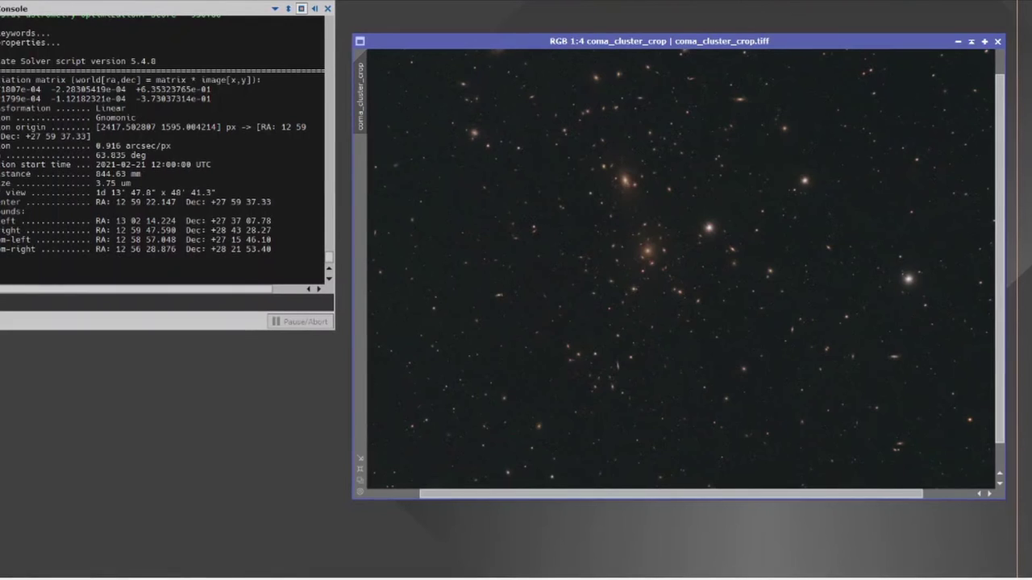
Launch the AnnotateImage script from the Scripts menu
key(alt+s)
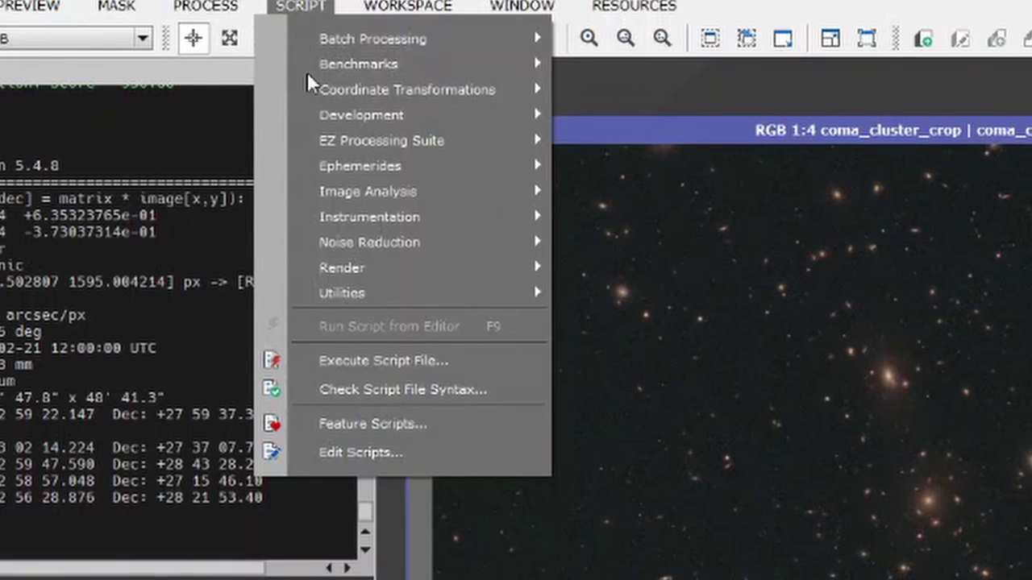
mouse_move(327, 120)
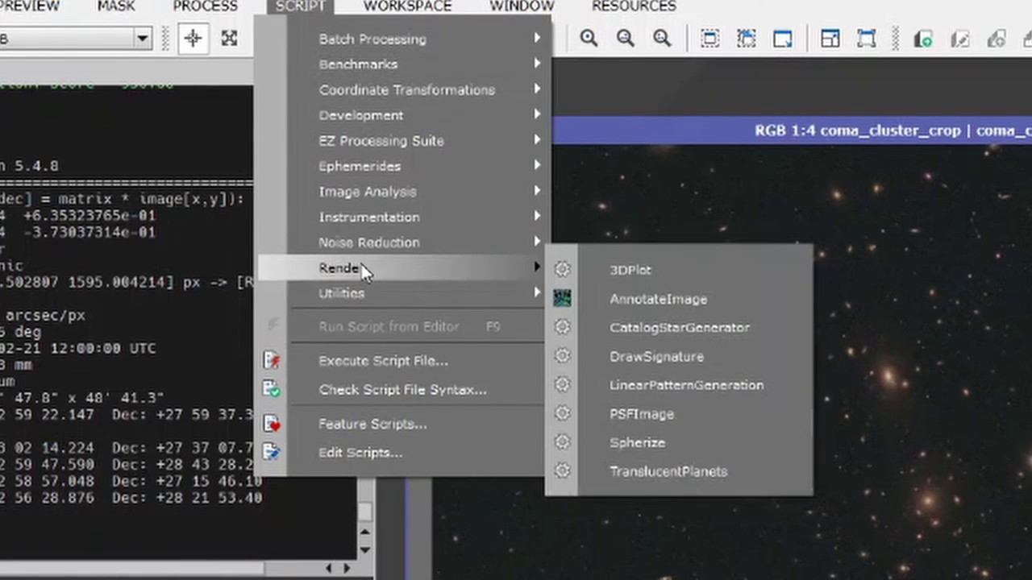
click(637, 308)
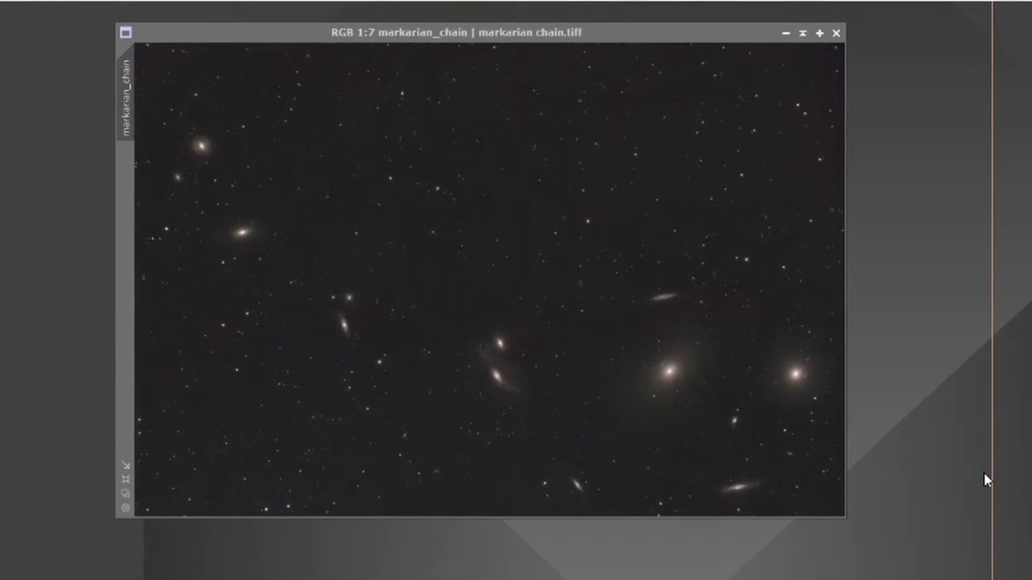
Drag the Markarian Chain image window to the left and down
drag(641, 33, 510, 73)
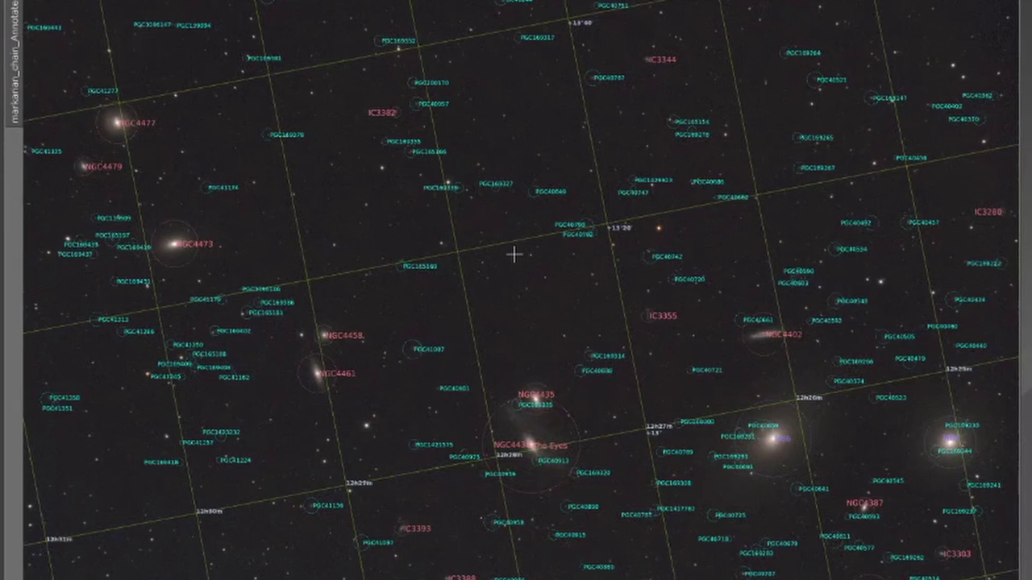
Zoom into the annotated Markarian Chain image to inspect the NGC, IC and PGC labels
scroll(515, 255, up, 2)
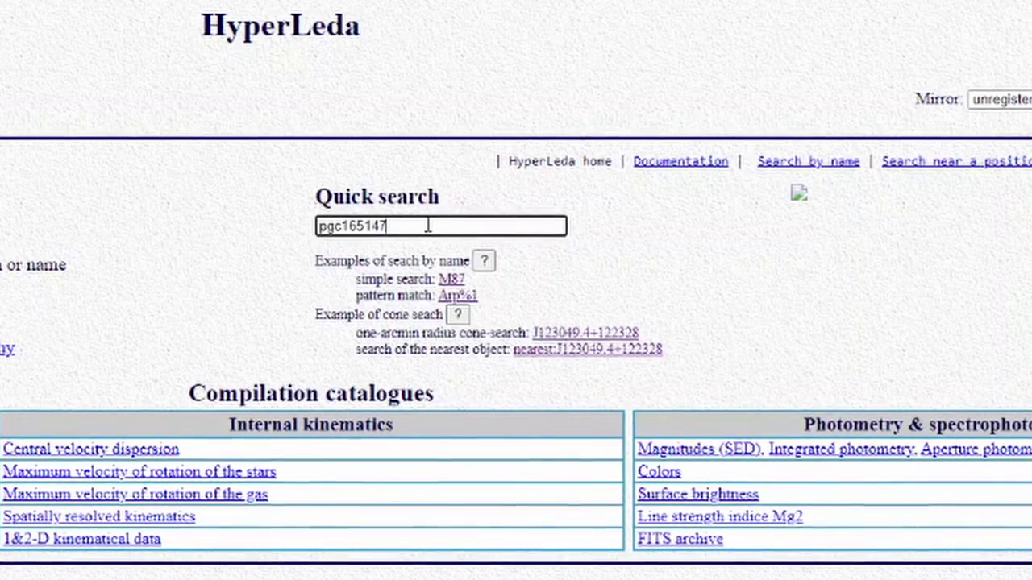
Search HyperLeda for pgc165147 and review its record: S0-a galaxy, 11719 km/s, modulus 36.19
key(Return)
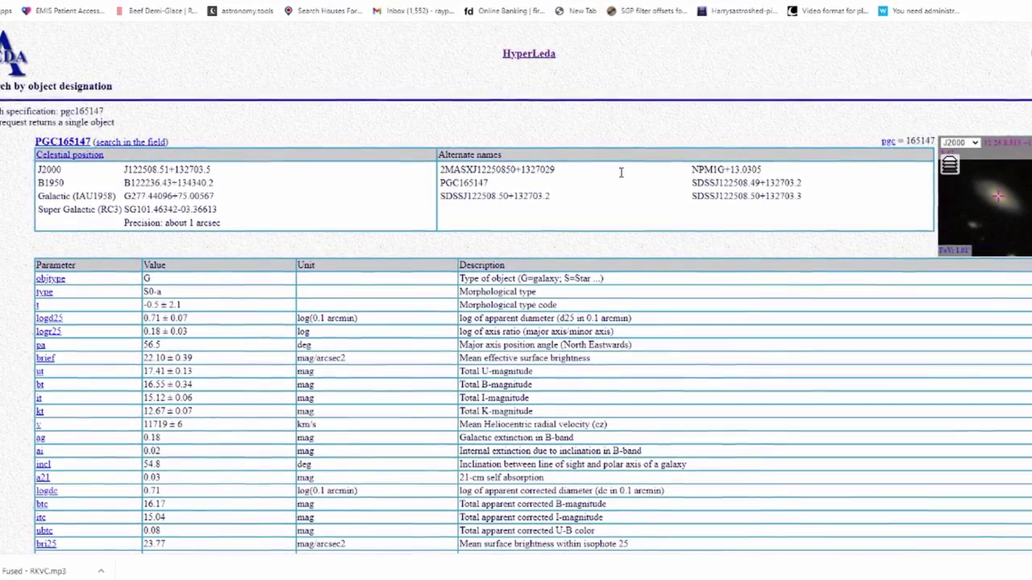
scroll(621, 173, down, 3)
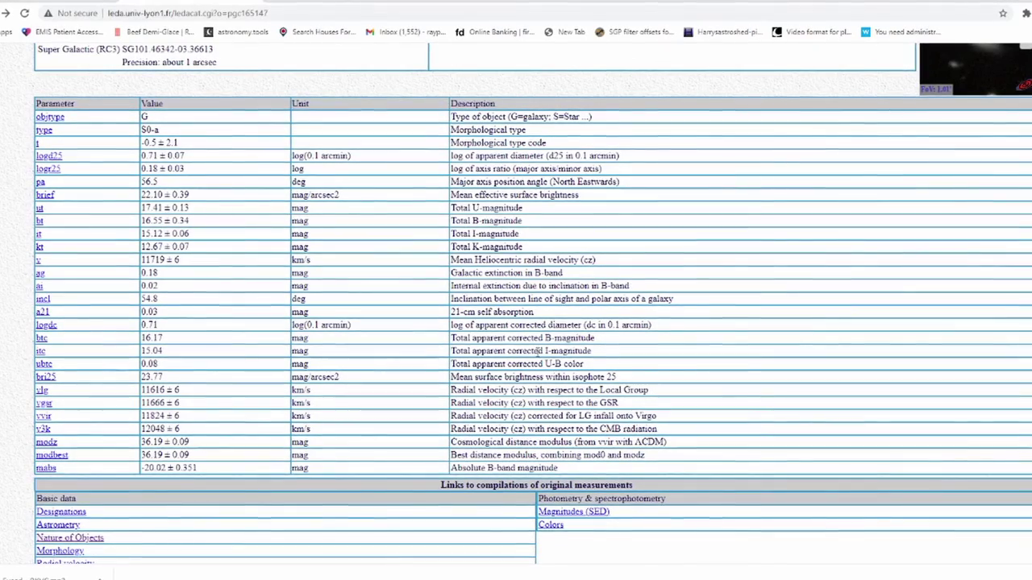
scroll(539, 350, down, 1)
scroll(538, 349, down, 2)
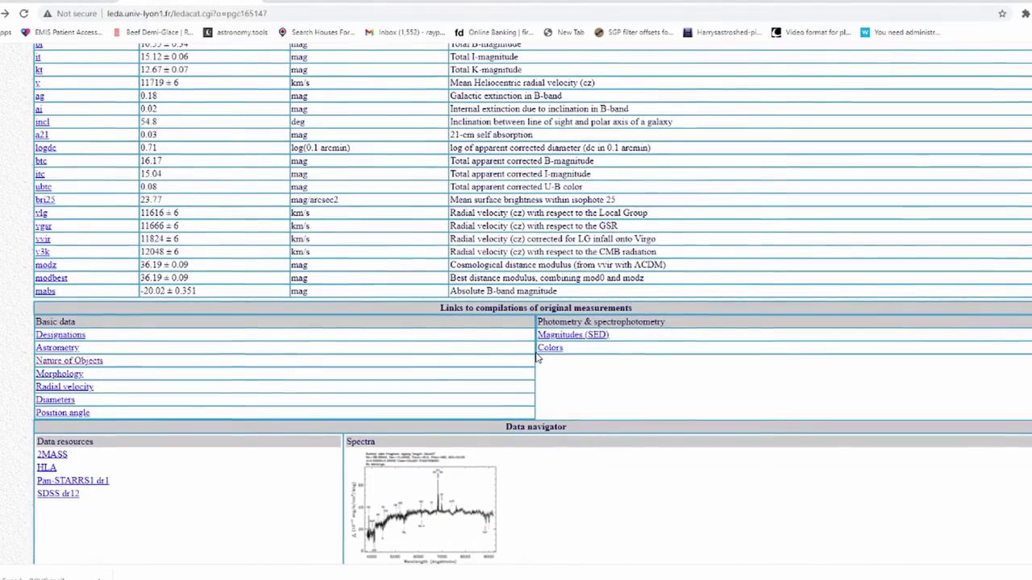
scroll(538, 359, up, 3)
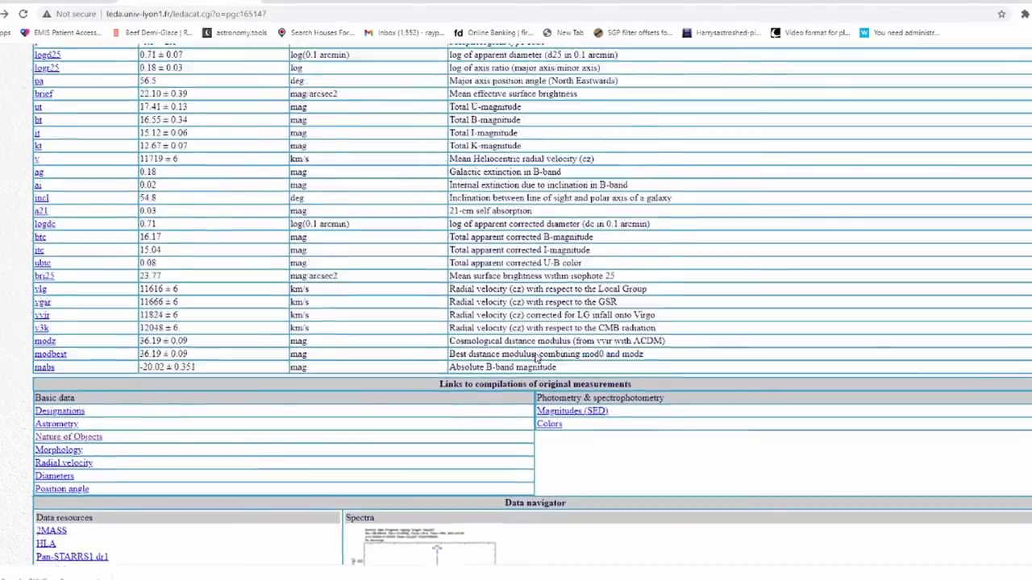